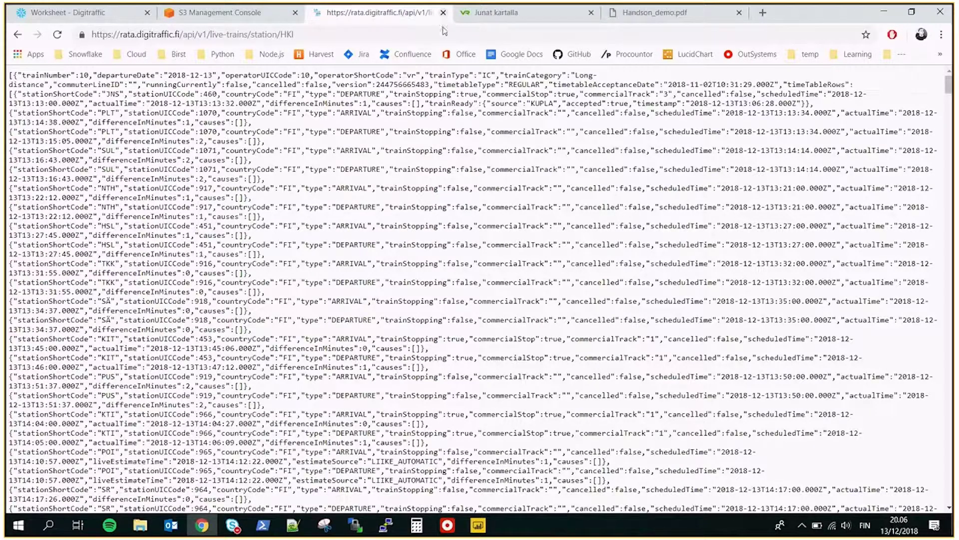
# Review the data pipeline diagram, the live train map and the GPS JSON files in the S3 train_data folder.
pyautogui.click(272, 531)
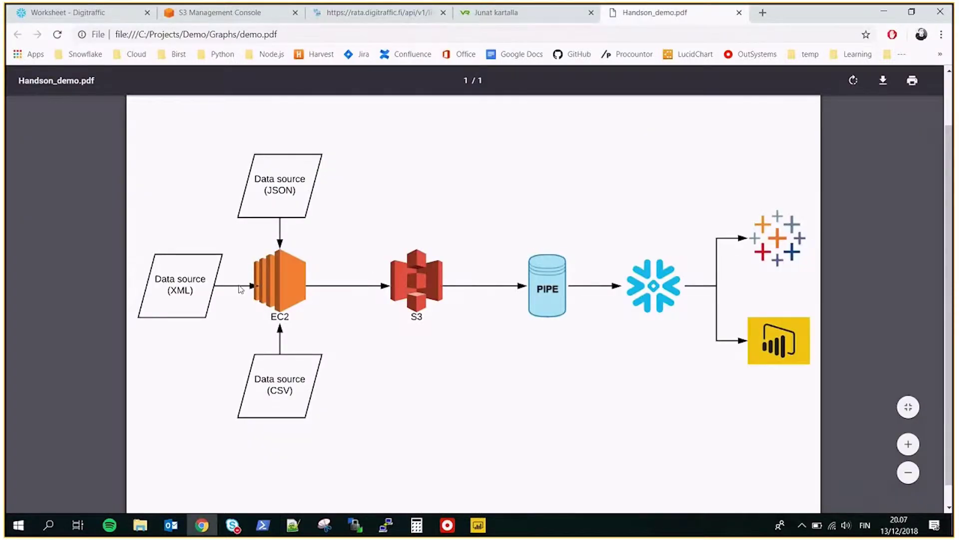
pyautogui.hotkey('ctrl', 'shift', 'Tab')
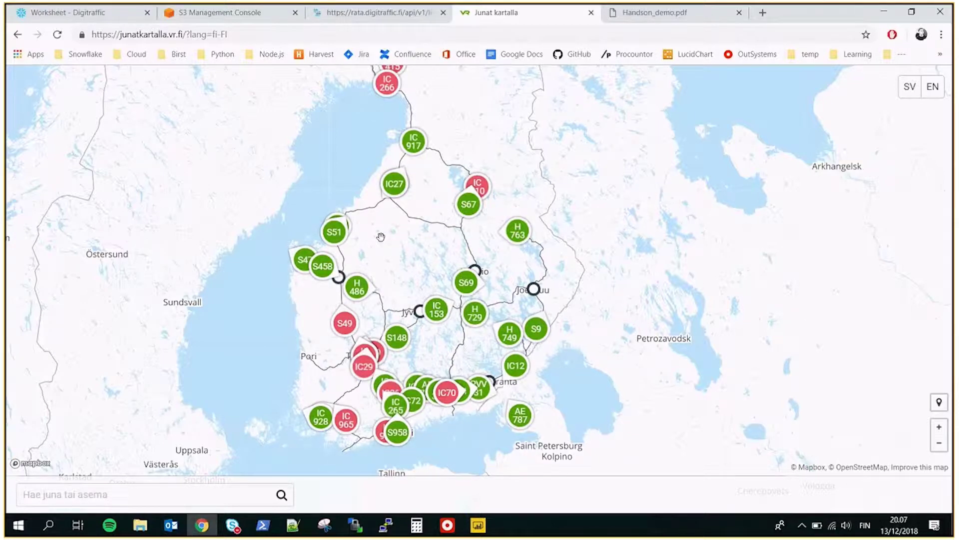
pyautogui.click(225, 15)
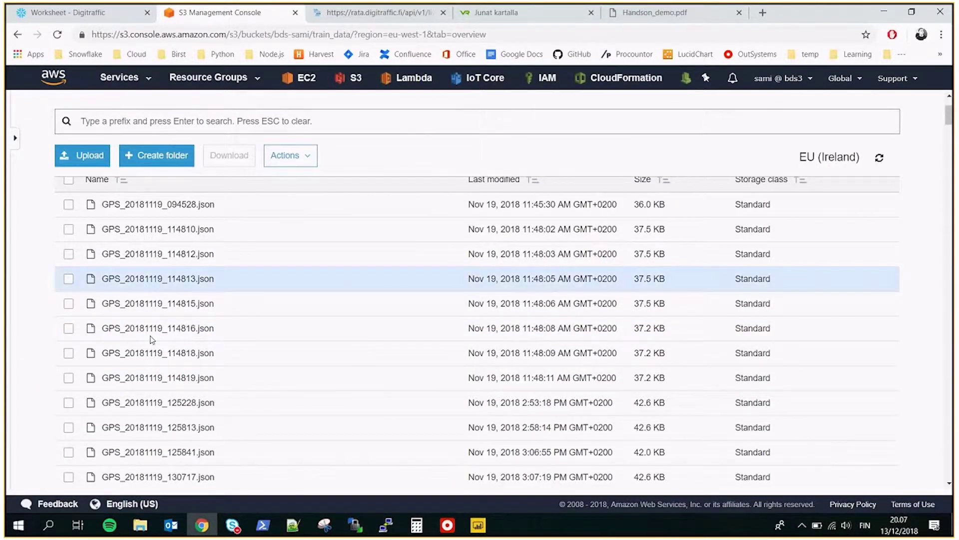
pyautogui.scroll(2, 230, 305)
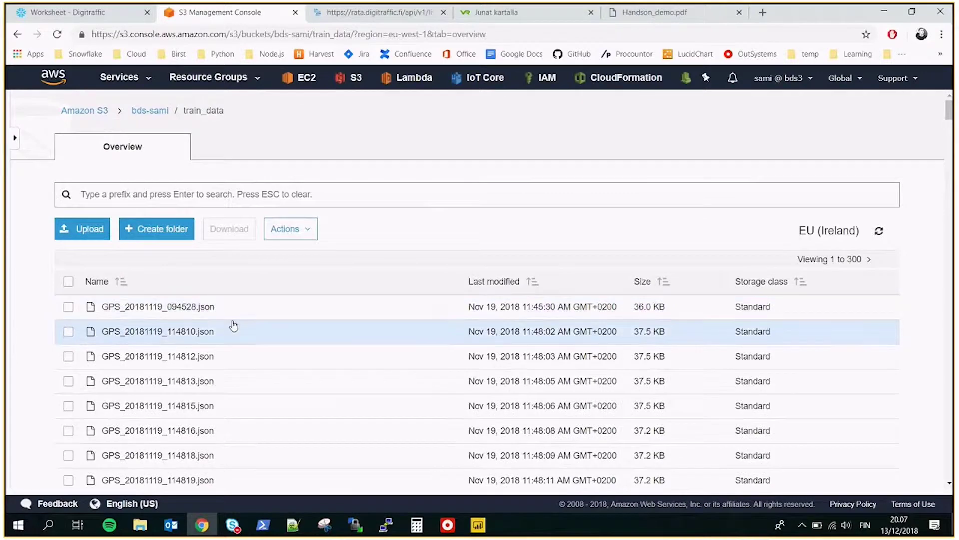
pyautogui.click(125, 13)
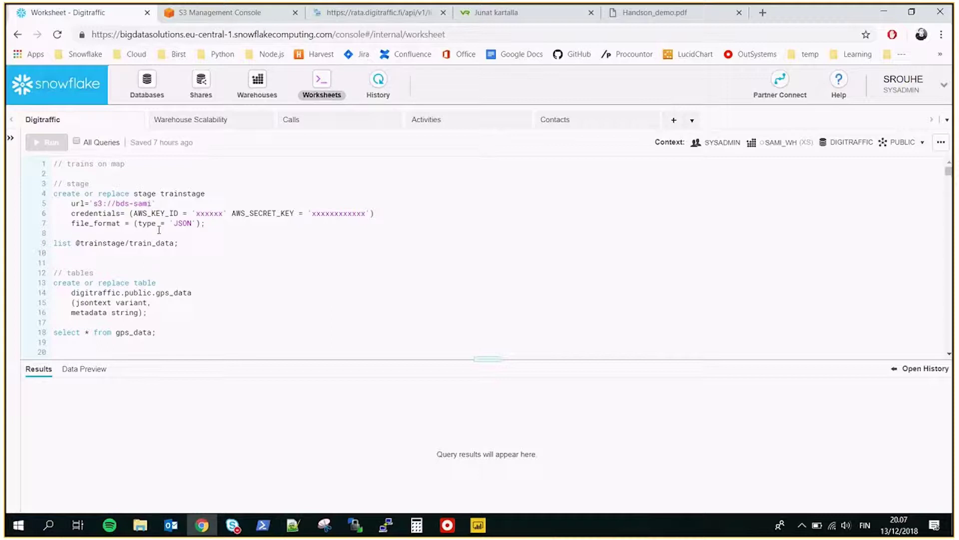
pyautogui.moveTo(206, 223); pyautogui.dragTo(54, 193)
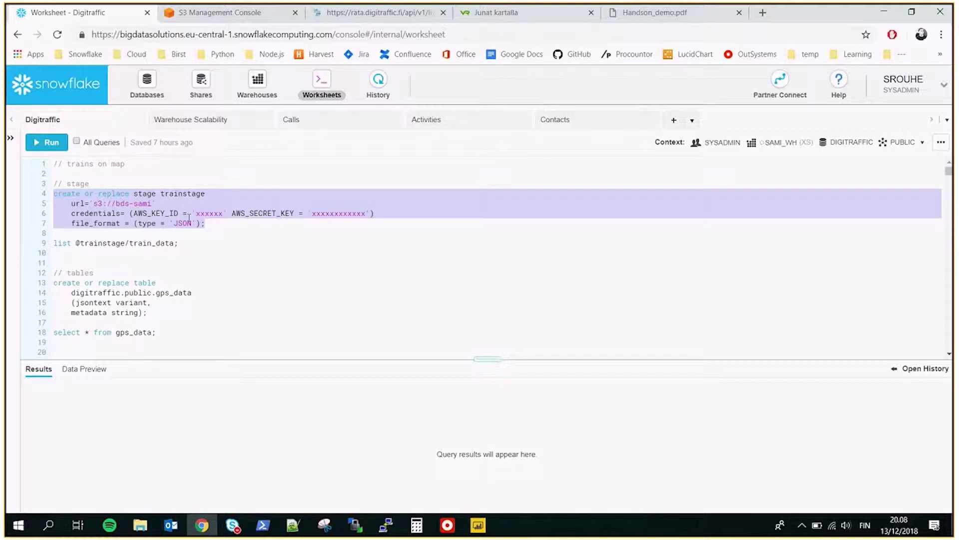
pyautogui.click(143, 244)
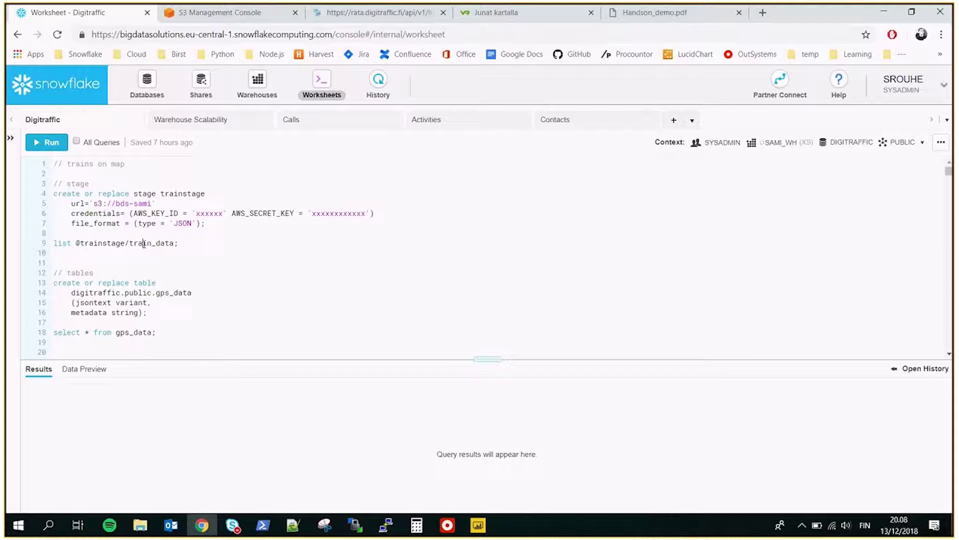
pyautogui.hotkey('ctrl', 'Return')
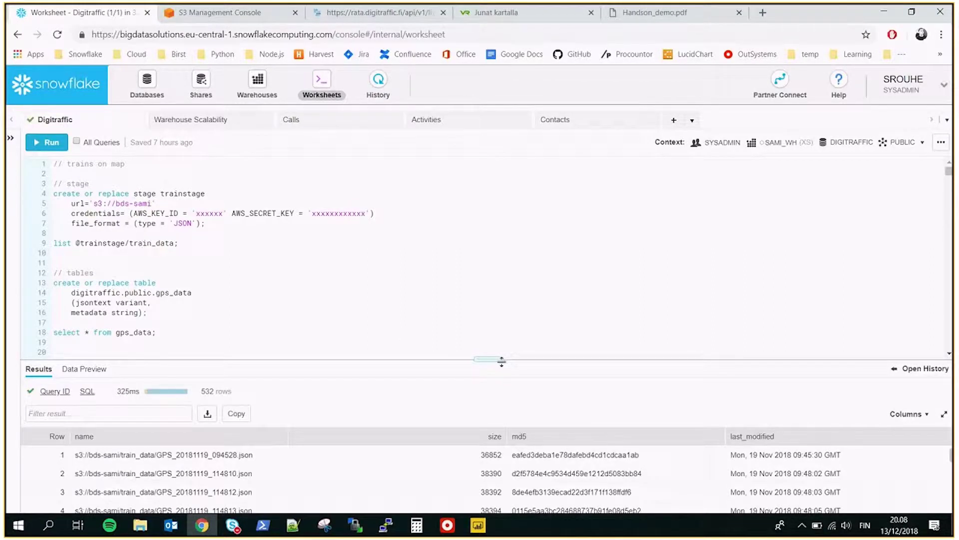
pyautogui.moveTo(495, 359); pyautogui.dragTo(493, 272)
pyautogui.scroll(-3, 206, 398)
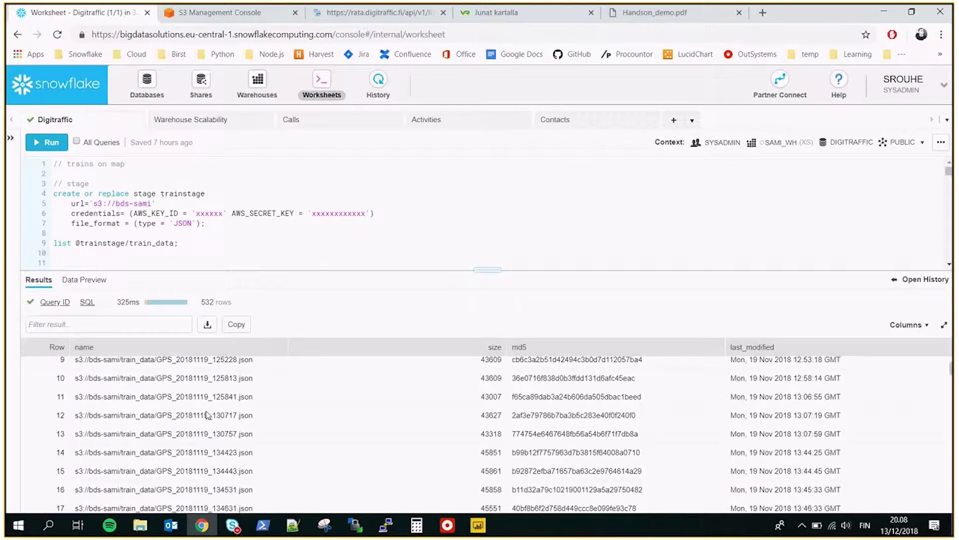
pyautogui.scroll(3, 207, 415)
# Highlight the gps_data table definition and its variant column, then run the query selecting all rows from gps_data.
pyautogui.moveTo(488, 270); pyautogui.dragTo(488, 375)
pyautogui.scroll(-2, 238, 276)
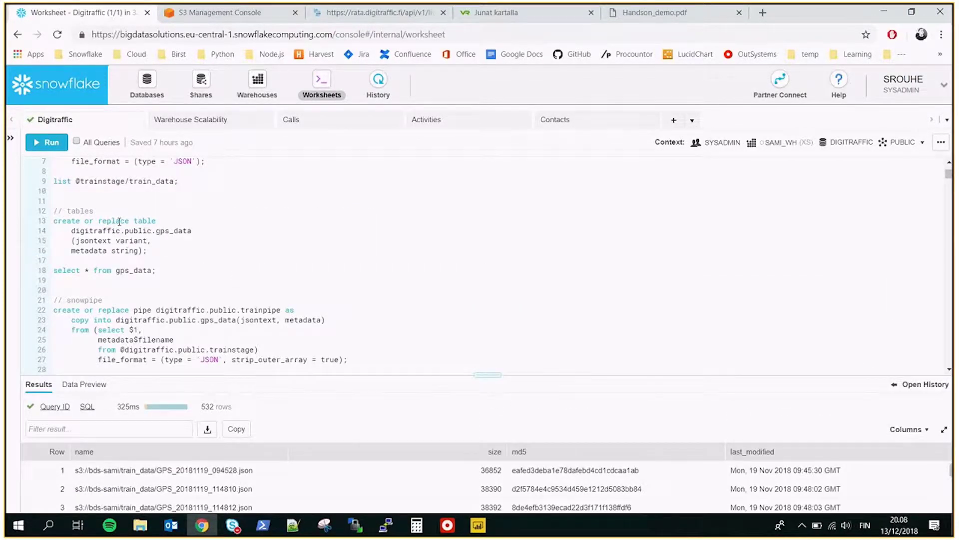
pyautogui.moveTo(151, 251); pyautogui.dragTo(45, 224)
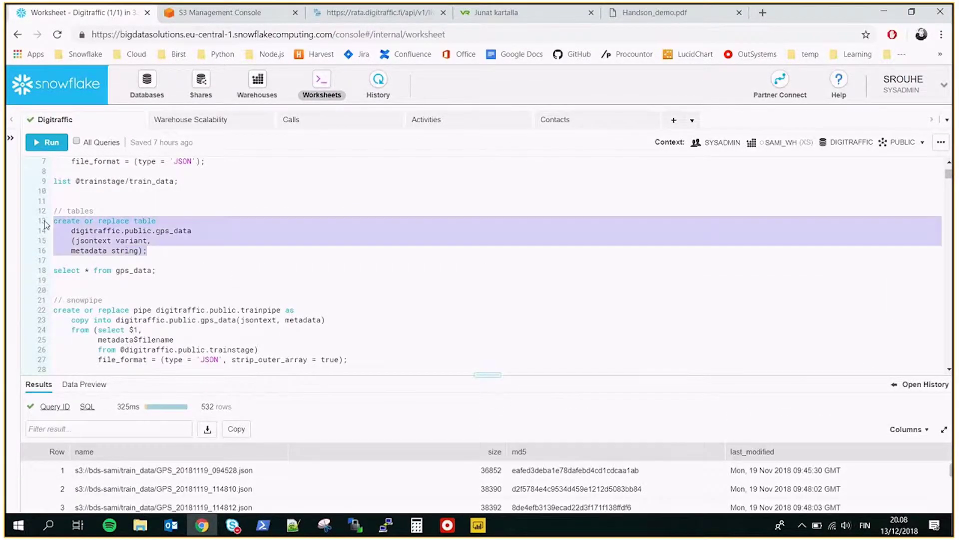
pyautogui.click(108, 240)
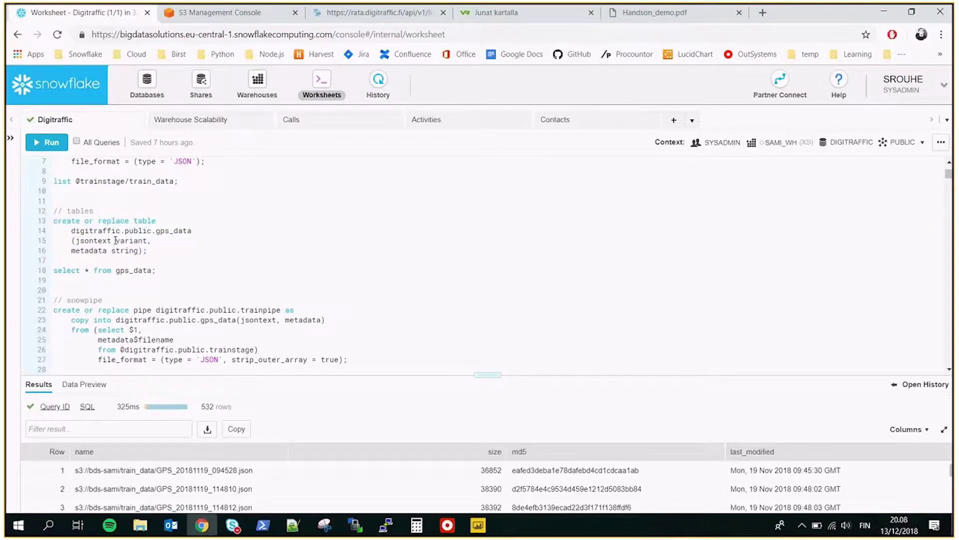
pyautogui.doubleClick(117, 241)
pyautogui.click(137, 271)
pyautogui.scroll(-2, 150, 259)
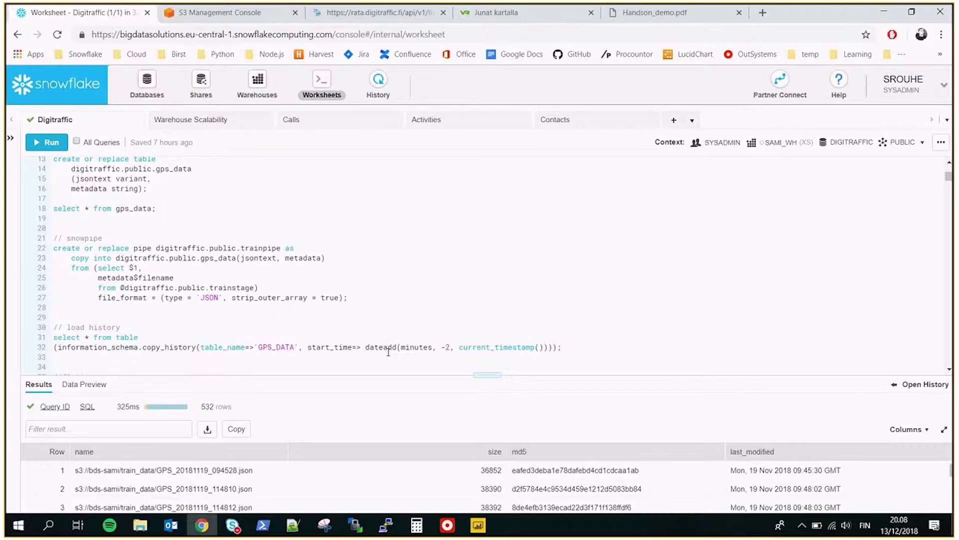
pyautogui.hotkey('ctrl', 'Return')
pyautogui.moveTo(488, 375); pyautogui.dragTo(477, 231)
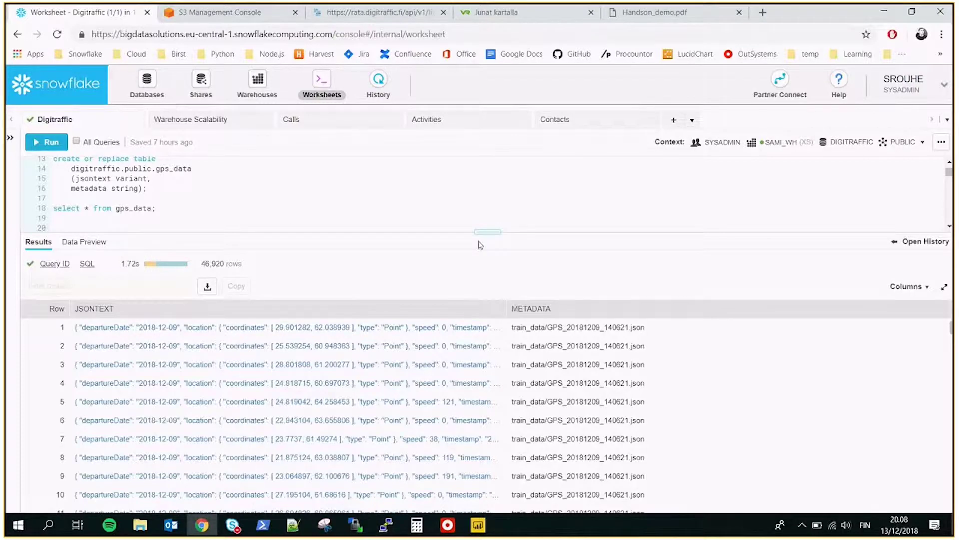
pyautogui.moveTo(479, 233); pyautogui.dragTo(501, 364)
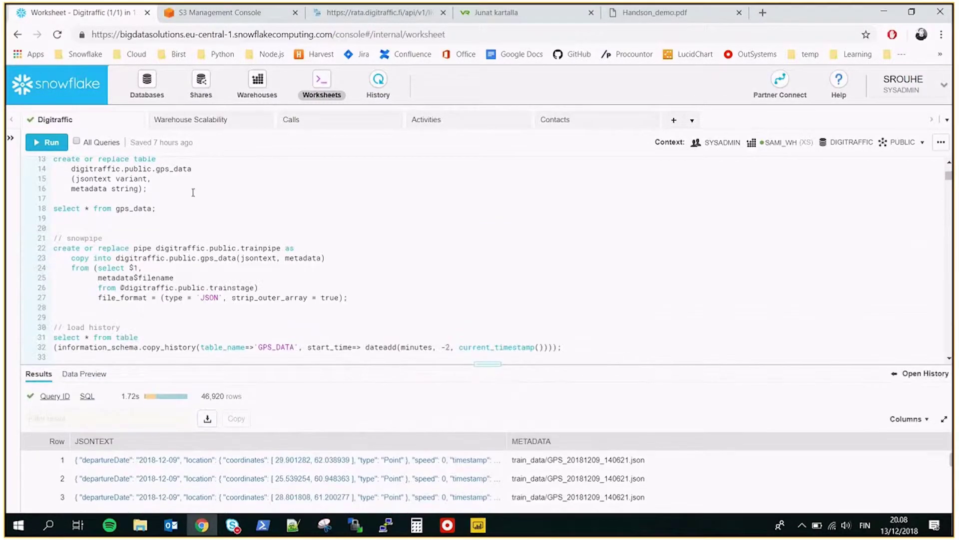
# Highlight the trainpipe Snowpipe definition, then run the load history query for GPS_DATA over the last two minutes.
pyautogui.scroll(-2, 352, 240)
pyautogui.moveTo(352, 239); pyautogui.dragTo(42, 187)
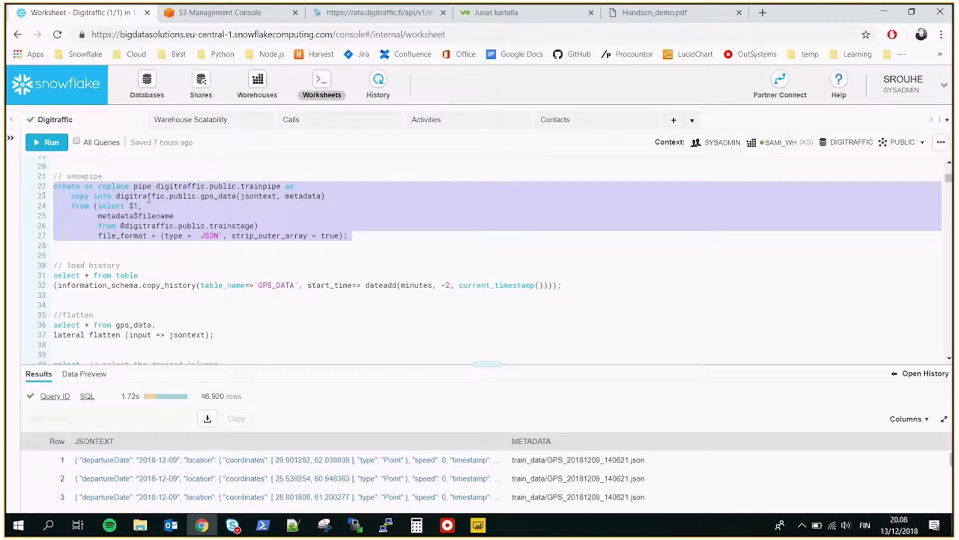
pyautogui.click(168, 208)
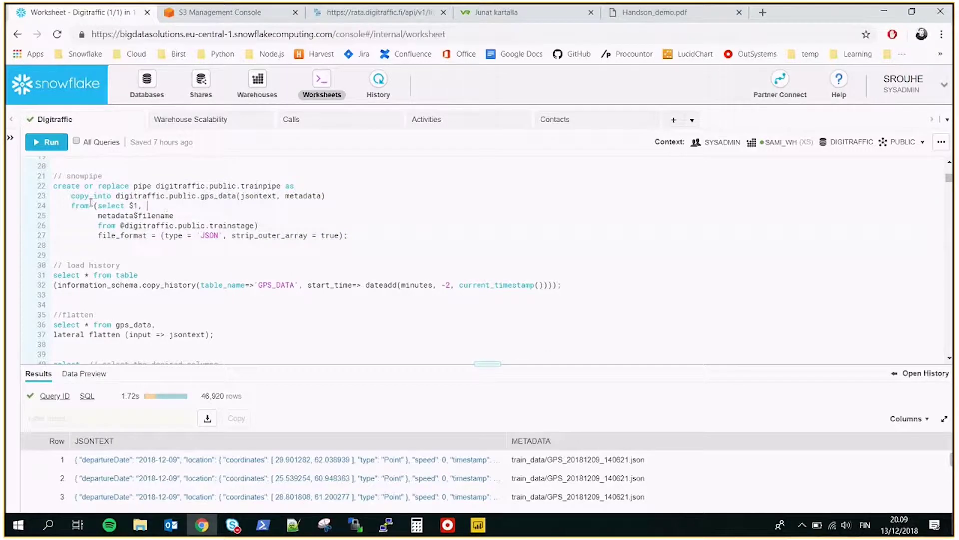
pyautogui.moveTo(73, 198); pyautogui.dragTo(111, 196)
pyautogui.click(122, 286)
pyautogui.hotkey('ctrl', 'Return')
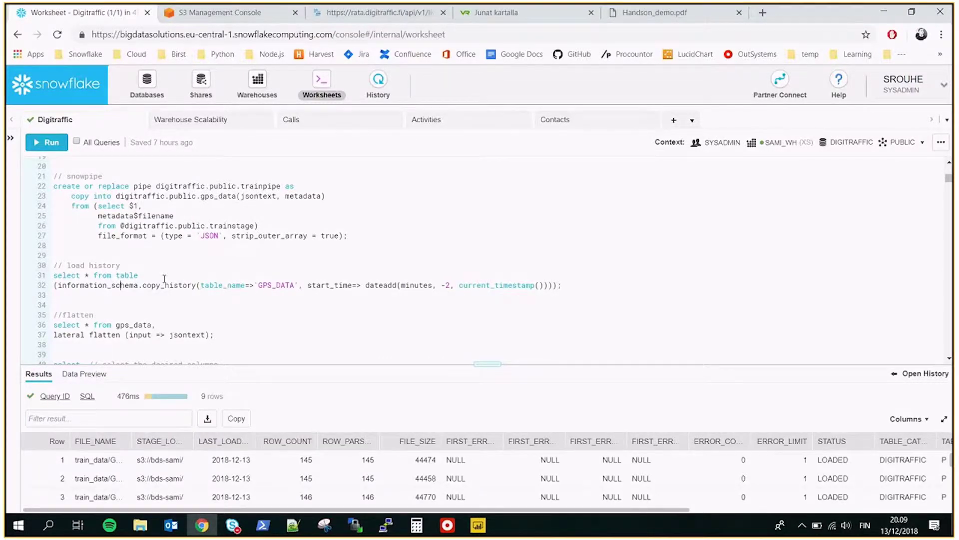
pyautogui.moveTo(487, 363); pyautogui.dragTo(474, 211)
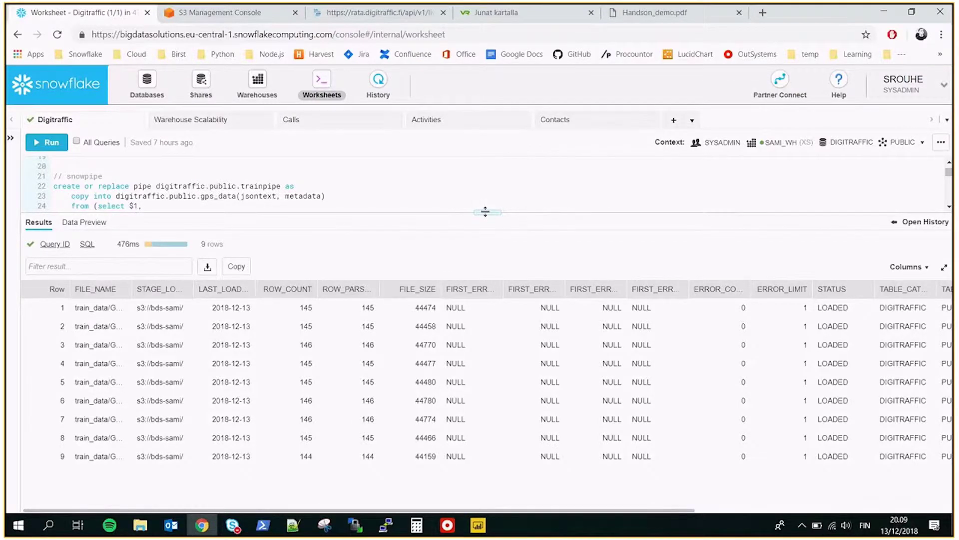
pyautogui.moveTo(485, 212); pyautogui.dragTo(488, 358)
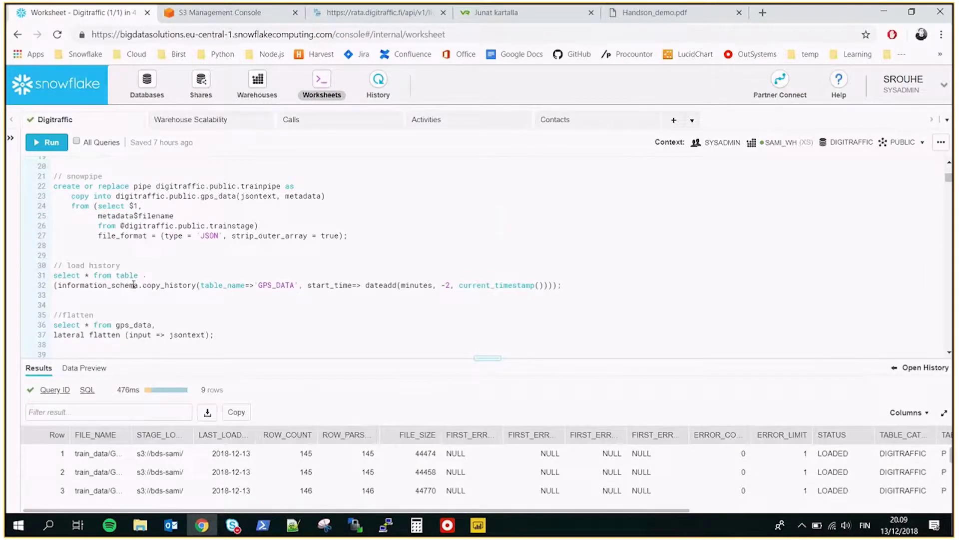
# Rerun the query selecting all rows from gps_data and open the details of the first row's JSONTEXT value.
pyautogui.scroll(-2, 134, 284)
pyautogui.scroll(4, 115, 225)
pyautogui.click(112, 210)
pyautogui.hotkey('ctrl', 'Return')
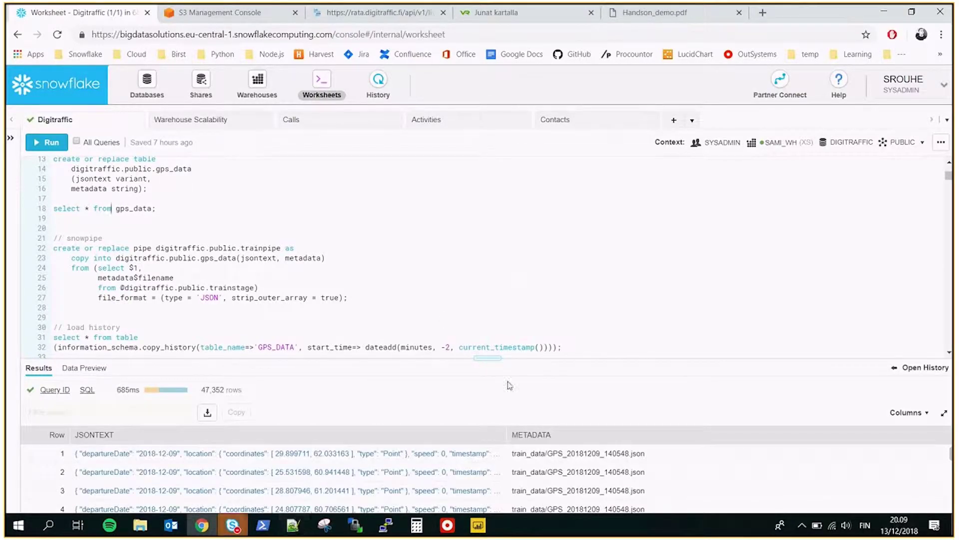
pyautogui.moveTo(488, 358); pyautogui.dragTo(484, 316)
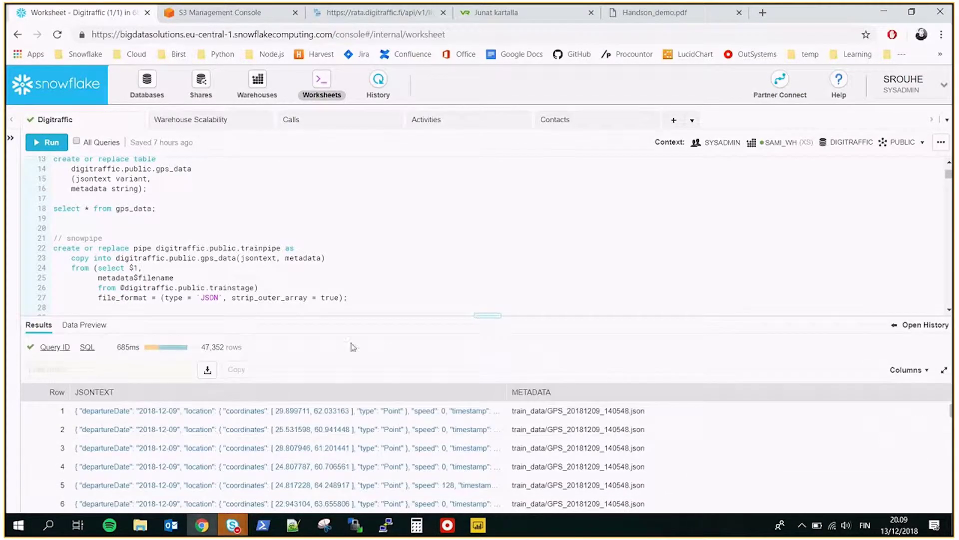
pyautogui.click(96, 413)
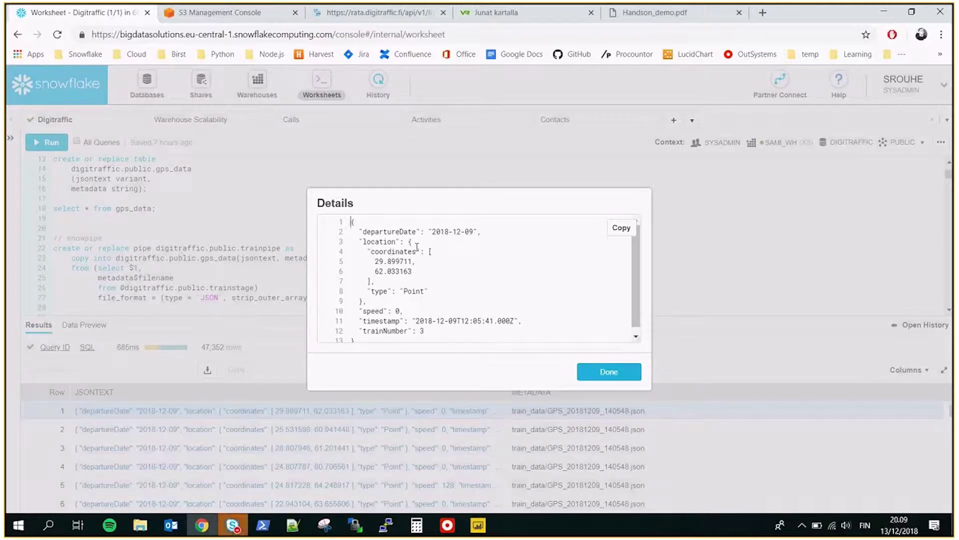
pyautogui.scroll(-1, 388, 290)
pyautogui.scroll(1, 388, 290)
# Switch to Notepad++ and examine example_json.json, expanding object [13] down to its location coordinates in the JSON viewer.
pyautogui.click(290, 535)
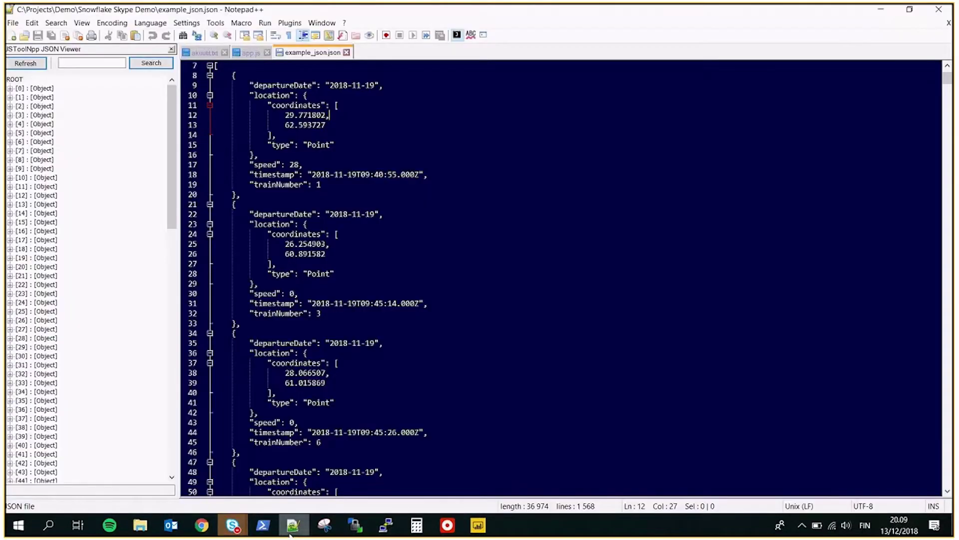
pyautogui.scroll(2, 338, 218)
pyautogui.scroll(-1, 338, 218)
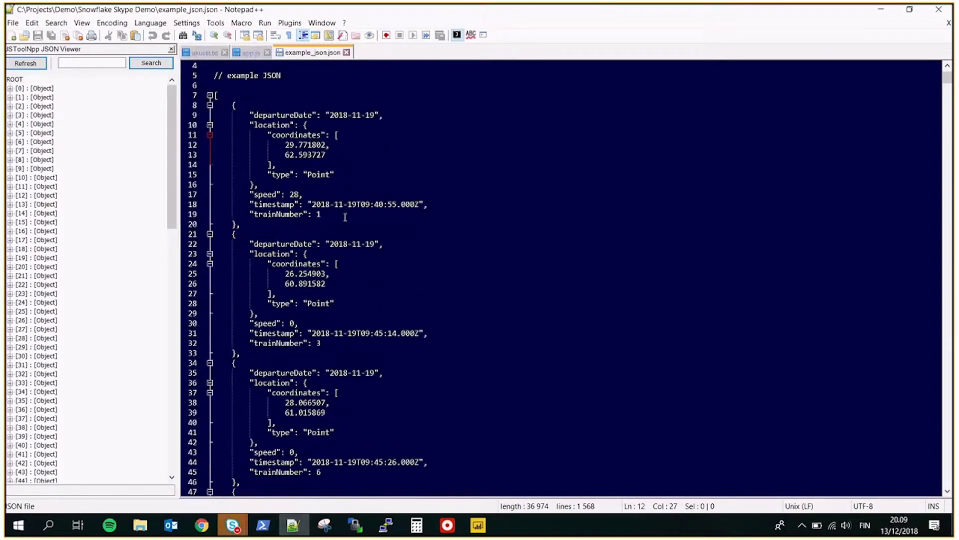
pyautogui.scroll(-13, 338, 218)
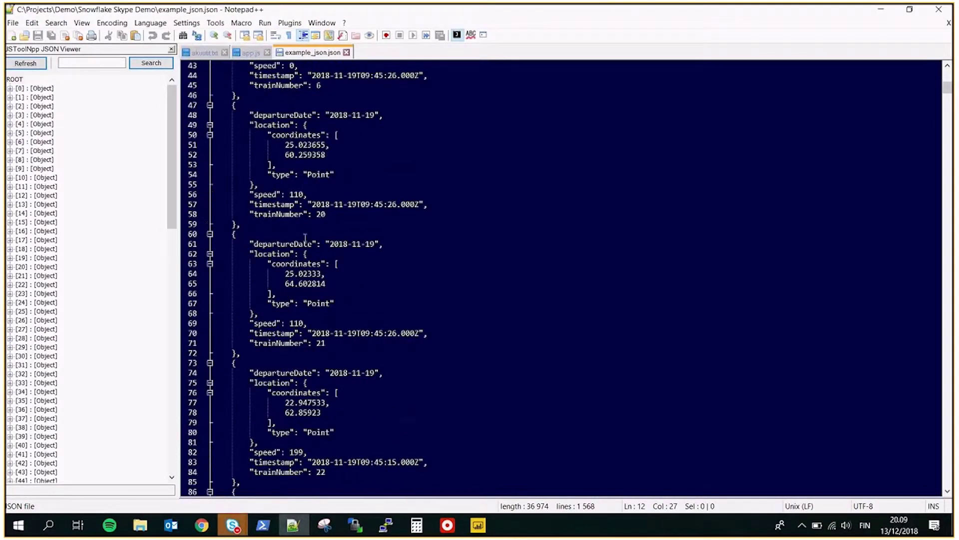
pyautogui.scroll(-13, 305, 237)
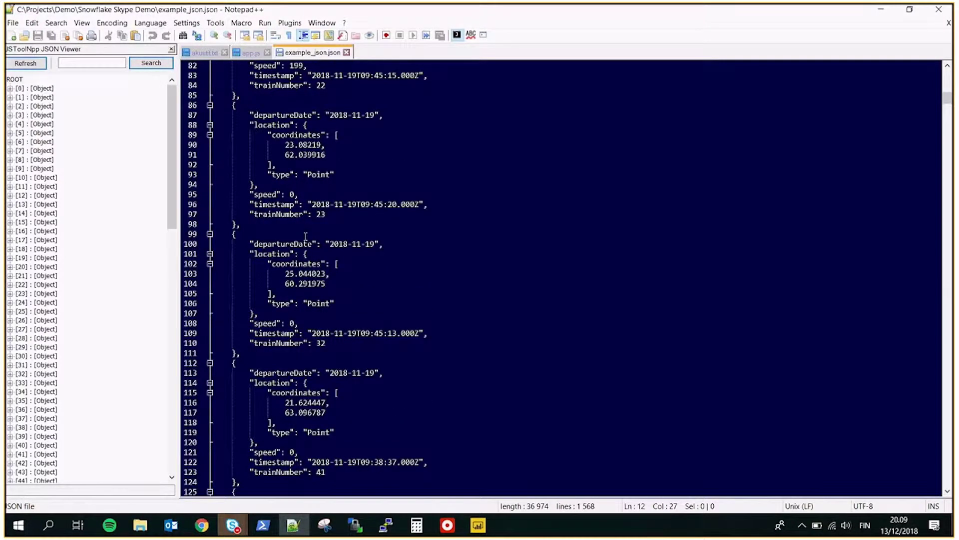
pyautogui.click(9, 206)
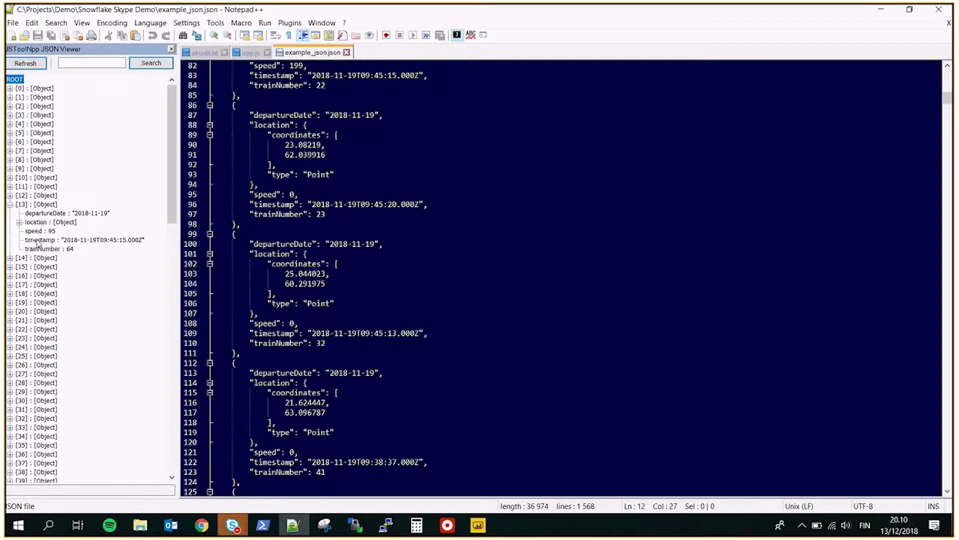
pyautogui.click(19, 222)
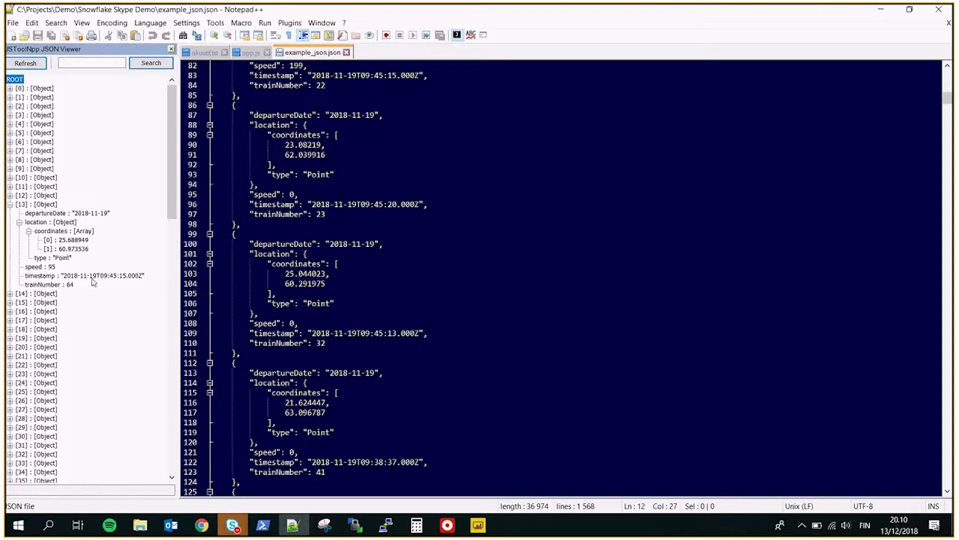
# Return to the Snowflake worksheet, close the JSON details and run the lateral flatten query on gps_data's jsontext.
pyautogui.click(202, 525)
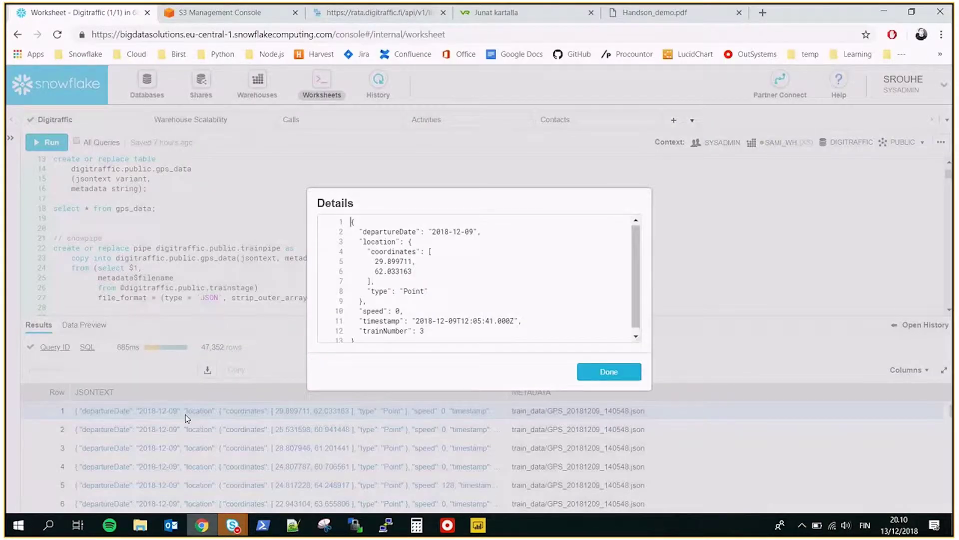
pyautogui.click(609, 372)
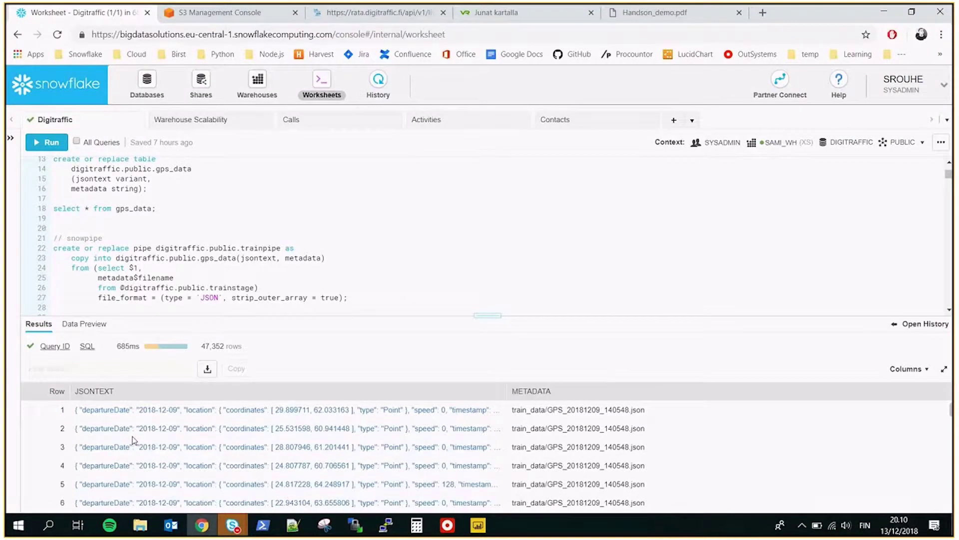
pyautogui.scroll(-5, 149, 260)
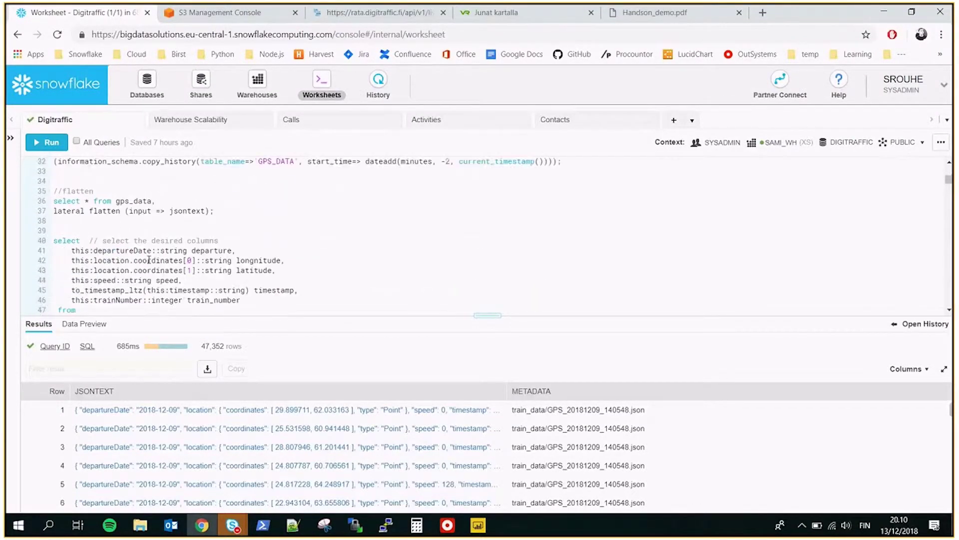
pyautogui.scroll(-2, 149, 260)
pyautogui.scroll(2, 149, 260)
pyautogui.hotkey('ctrl', 'Return')
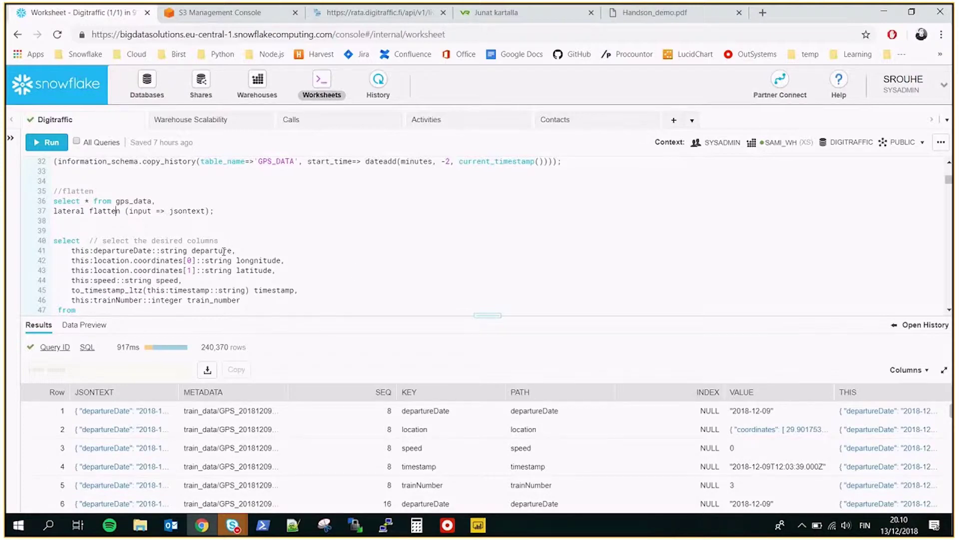
# Highlight the departureDate and location.coordinates paths in the query that selects the desired columns from the flattened data.
pyautogui.scroll(-2, 224, 252)
pyautogui.click(94, 199)
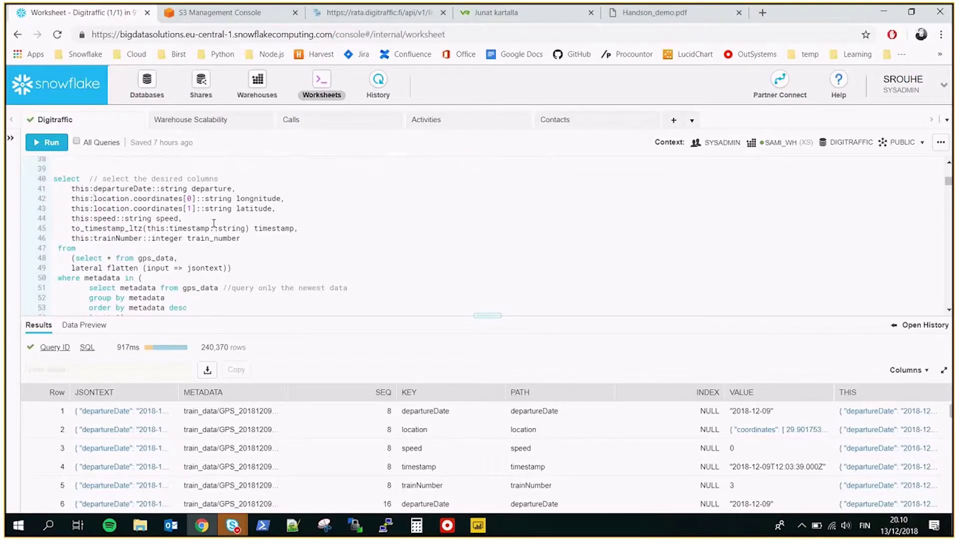
pyautogui.moveTo(94, 188); pyautogui.dragTo(151, 188)
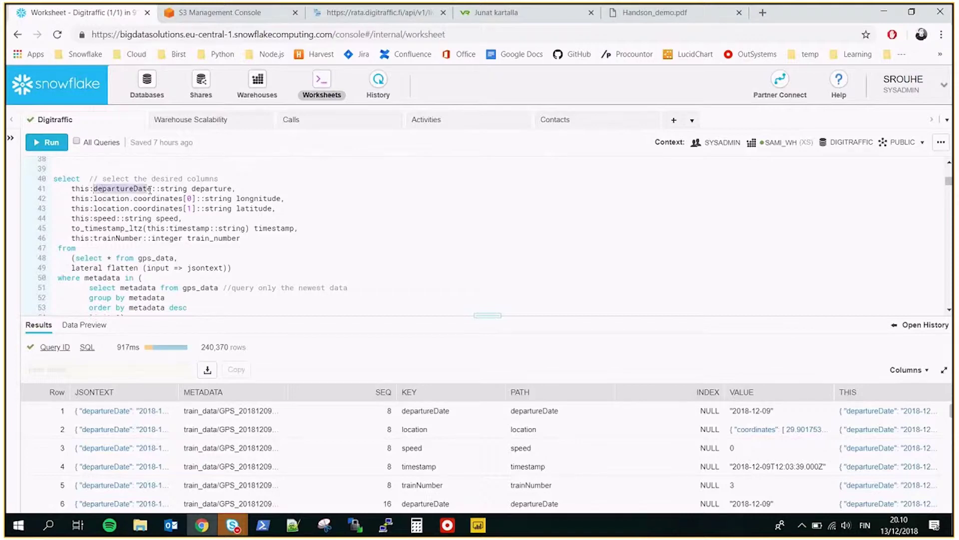
pyautogui.moveTo(93, 198); pyautogui.dragTo(195, 200)
pyautogui.moveTo(93, 208); pyautogui.dragTo(190, 209)
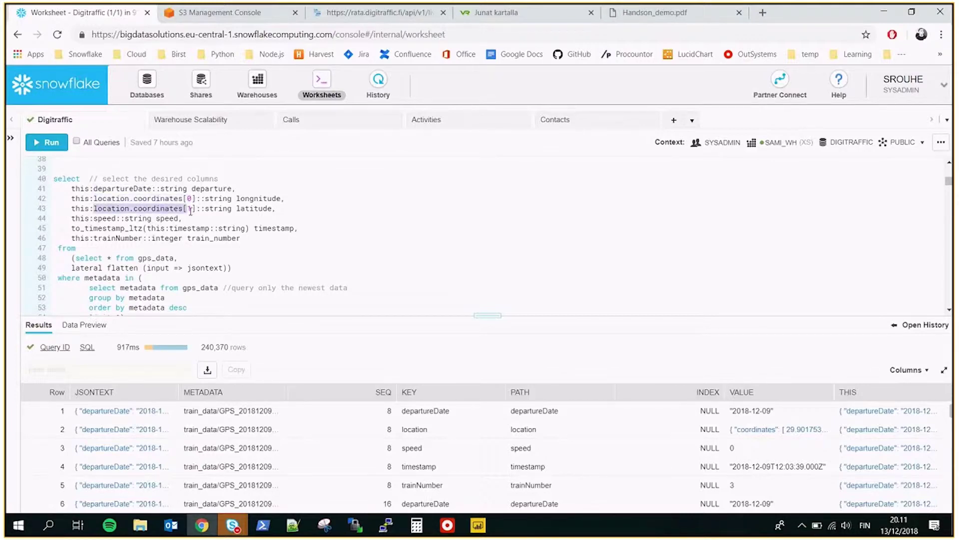
pyautogui.click(161, 228)
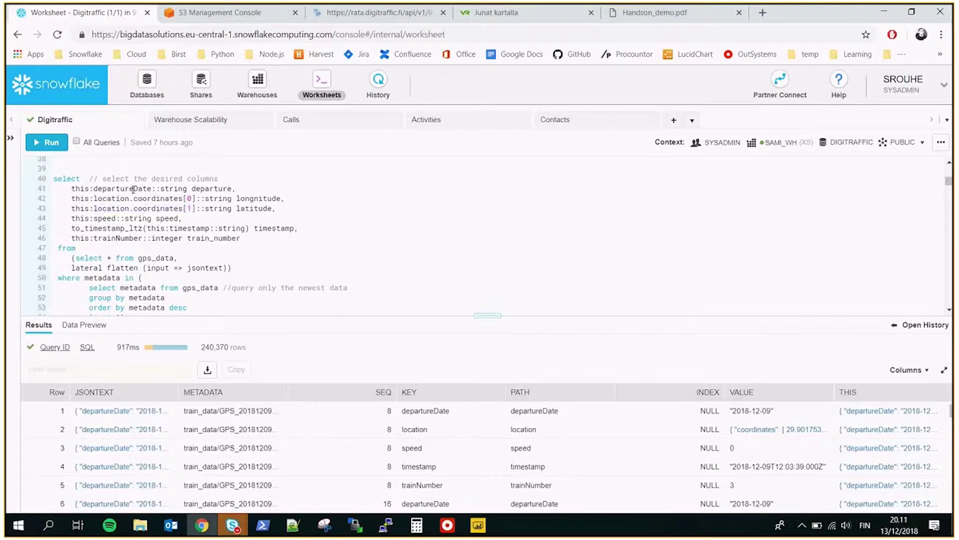
# Highlight the where clause restricting to the newest metadata, run the desired-columns query, and enlarge the results area.
pyautogui.scroll(-3, 120, 245)
pyautogui.moveTo(127, 257); pyautogui.dragTo(55, 218)
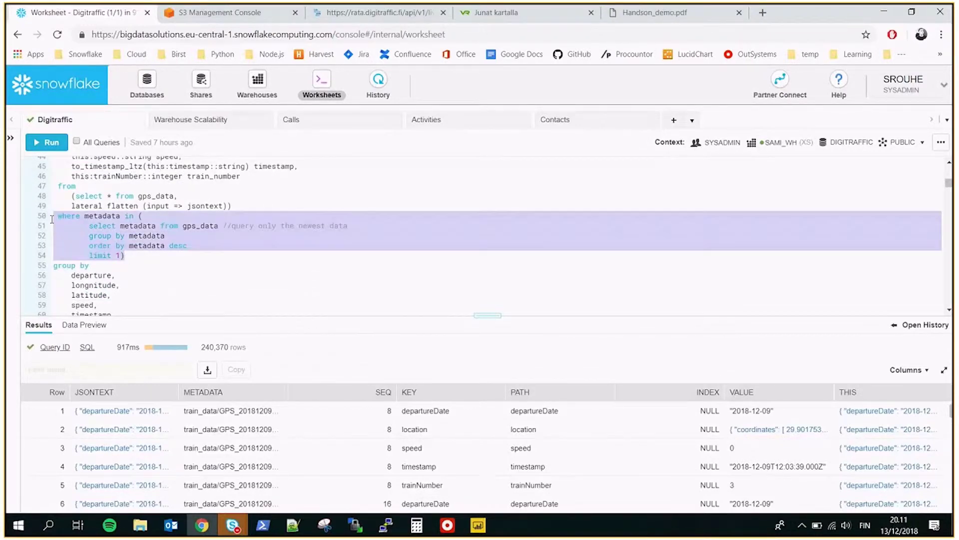
pyautogui.click(122, 228)
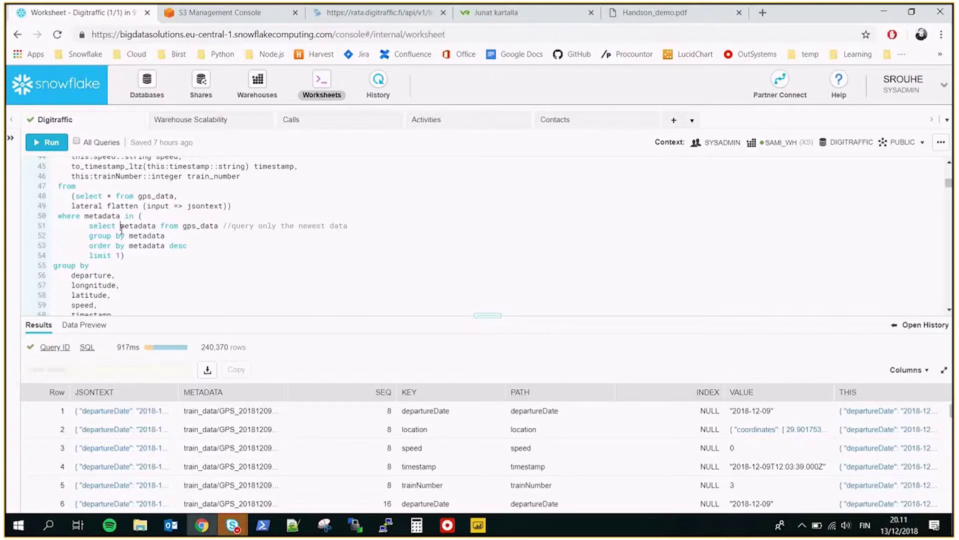
pyautogui.hotkey('ctrl', 'Return')
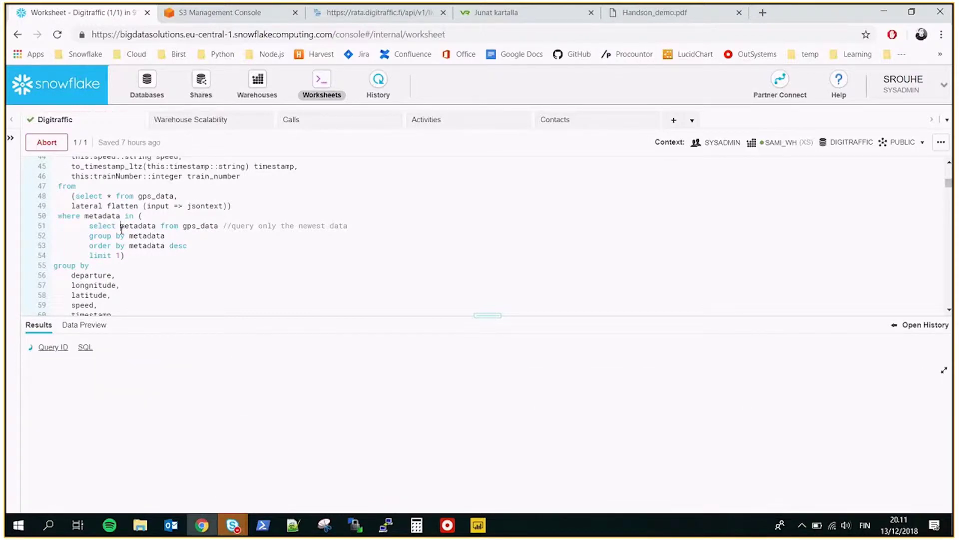
pyautogui.moveTo(488, 315); pyautogui.dragTo(485, 237)
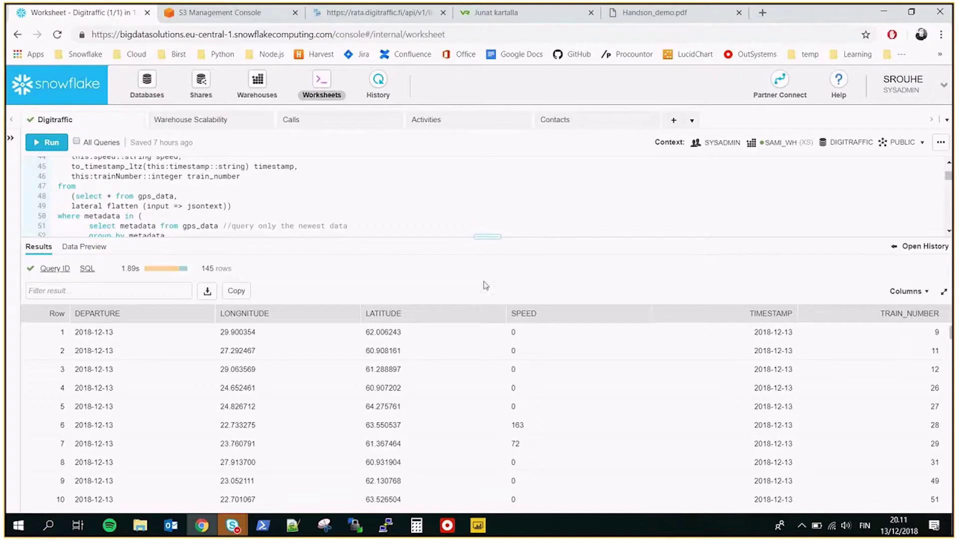
pyautogui.moveTo(490, 239); pyautogui.dragTo(490, 253)
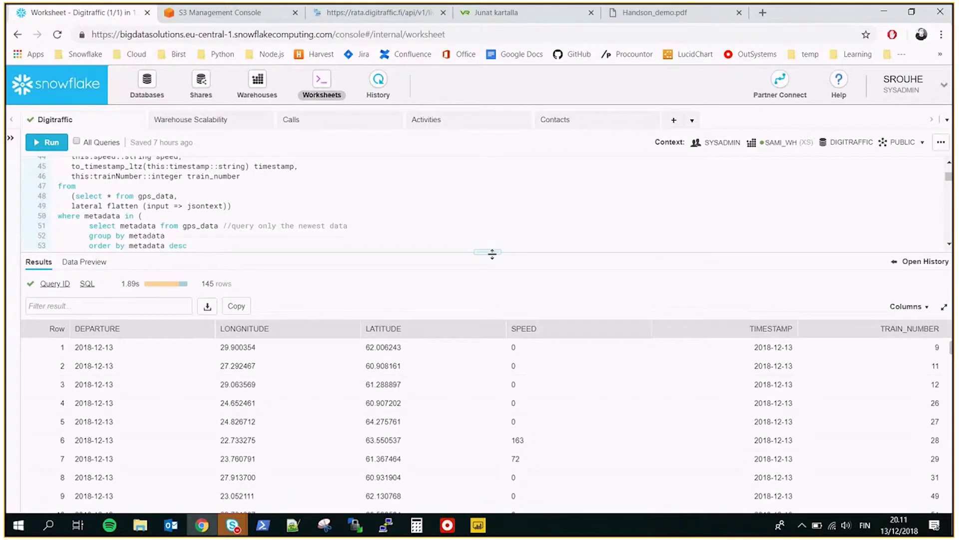
# Run the create or replace view gps statement and enlarge the editor area to show its definition.
pyautogui.scroll(-3, 204, 191)
pyautogui.scroll(-2, 204, 191)
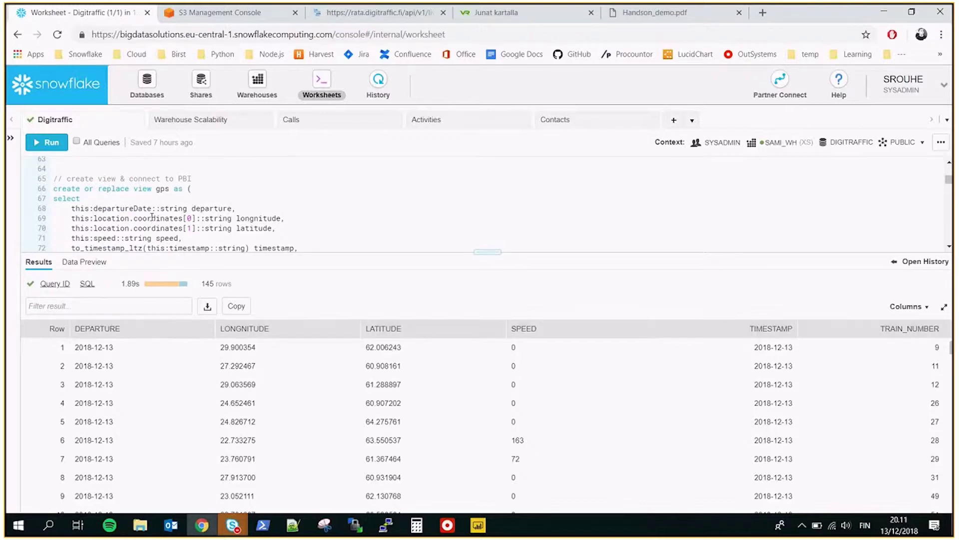
pyautogui.hotkey('ctrl', 'Return')
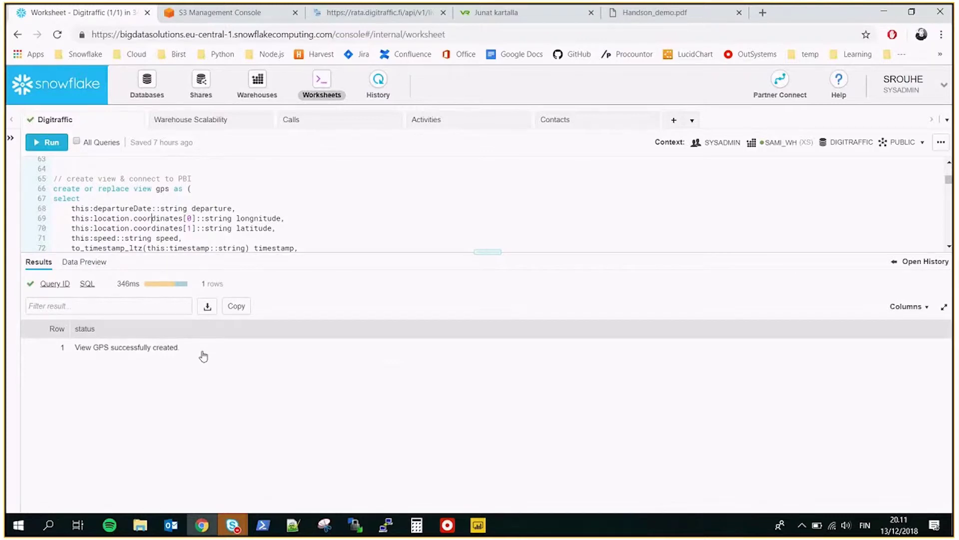
pyautogui.moveTo(482, 253); pyautogui.dragTo(489, 367)
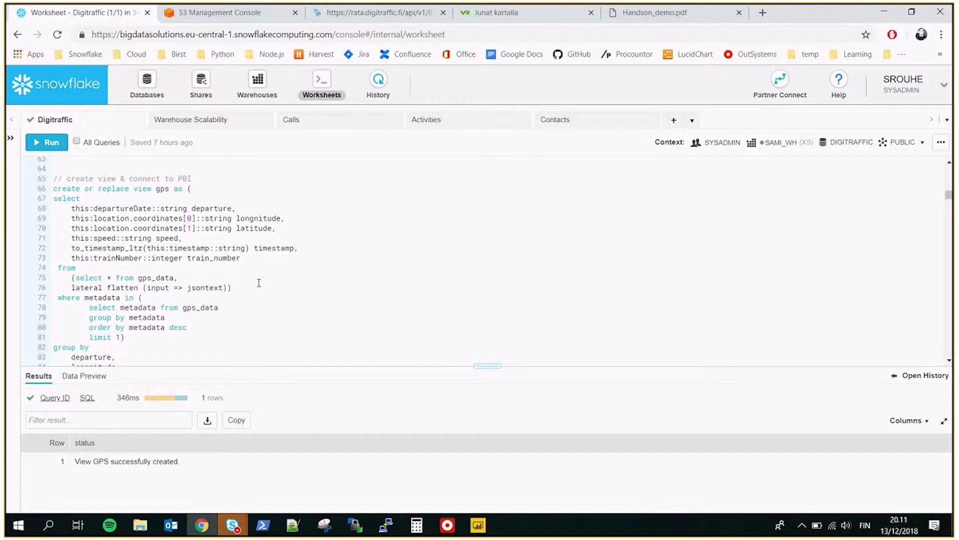
# Open Get Data in Power BI Desktop, and copy the Snowflake server address from line 3 of example_json.json in Notepad++.
pyautogui.click(478, 525)
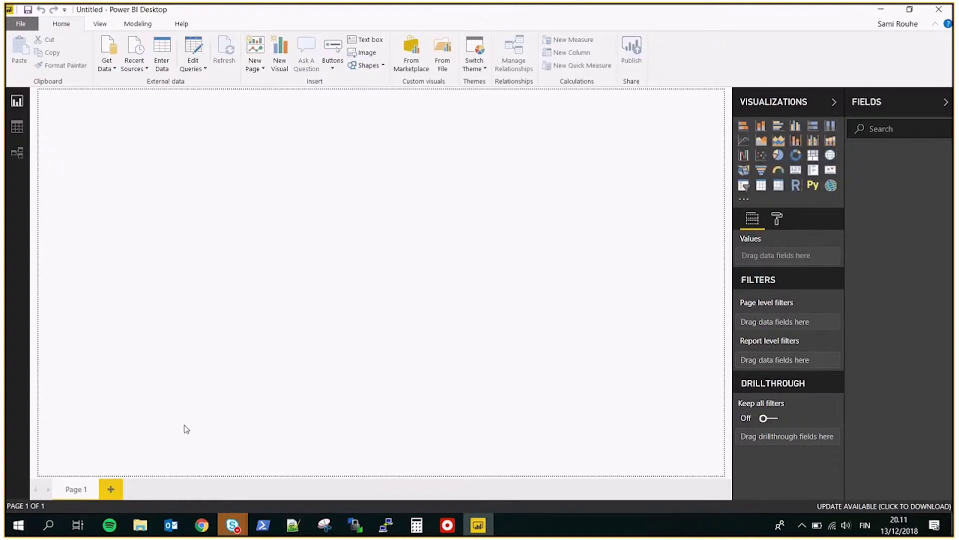
pyautogui.click(111, 52)
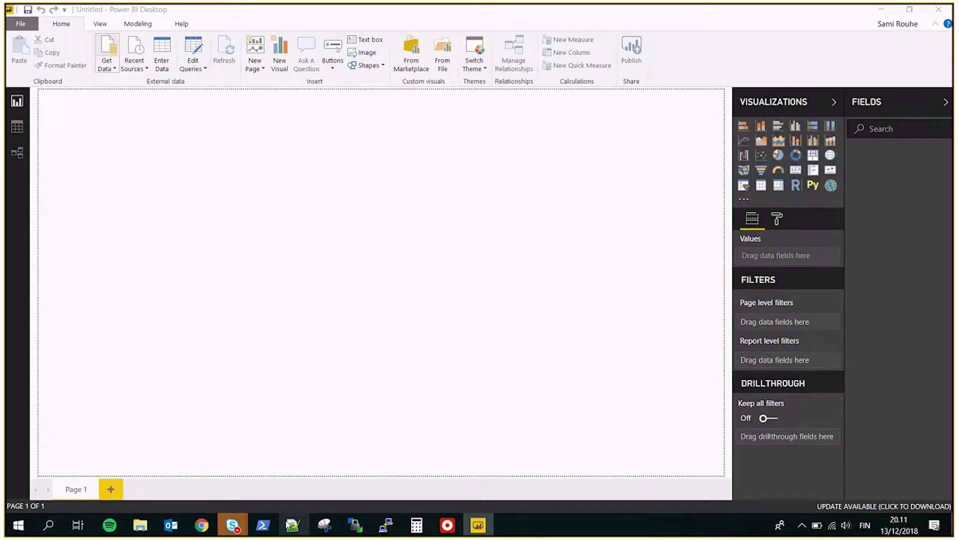
pyautogui.click(293, 525)
pyautogui.scroll(20, 238, 386)
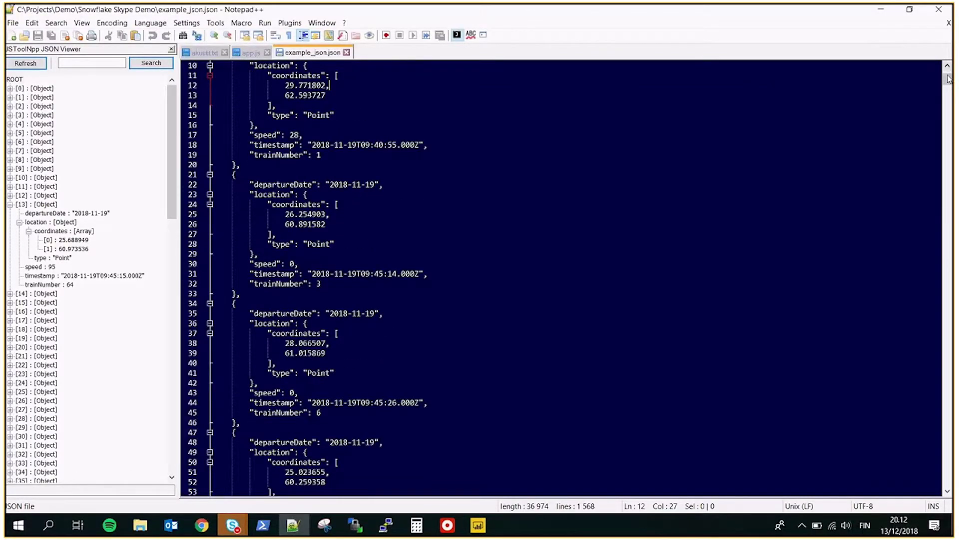
pyautogui.scroll(3, 455, 86)
pyautogui.moveTo(455, 85); pyautogui.dragTo(214, 89)
pyautogui.hotkey('ctrl', 'c')
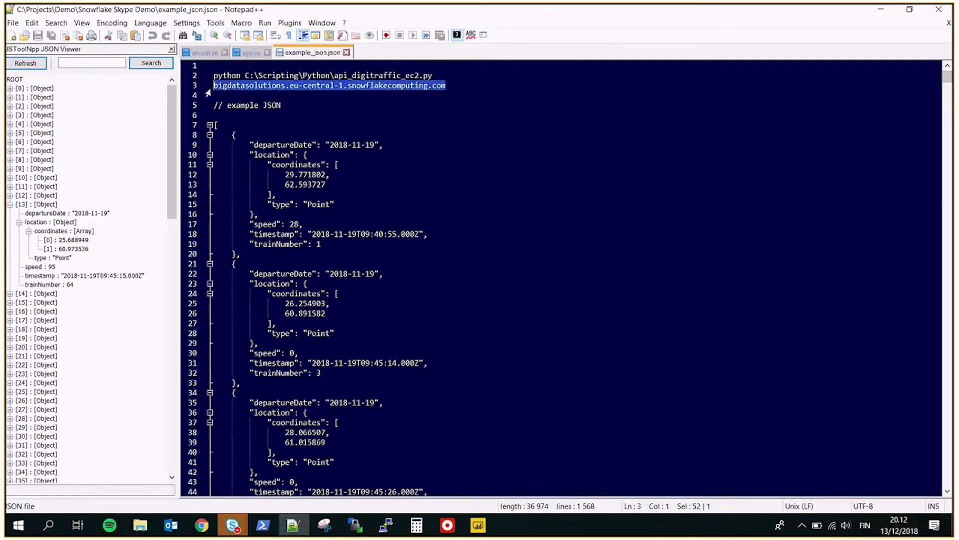
# Return to Power BI Desktop, search the data sources for "snow" and connect with the Snowflake connector.
pyautogui.hotkey('alt', 'Tab')
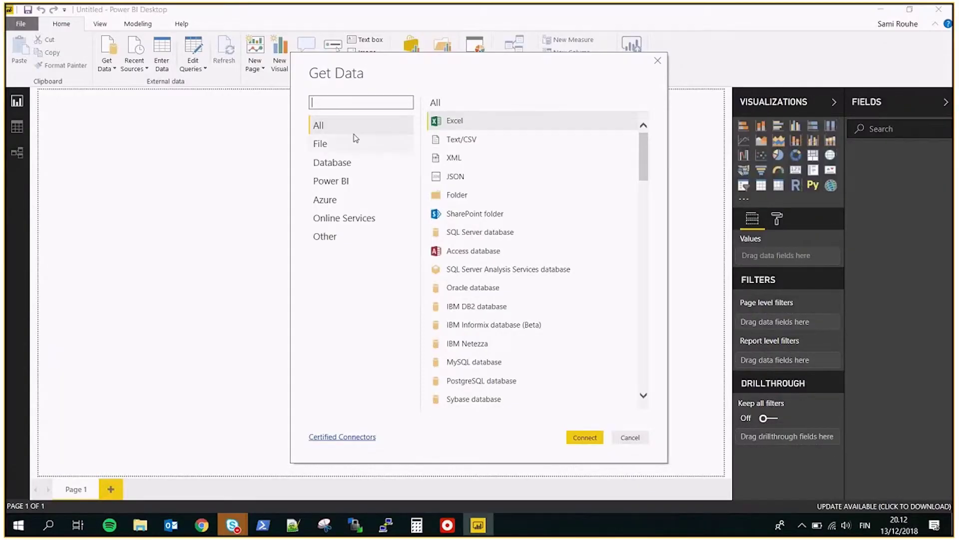
pyautogui.write('snow')
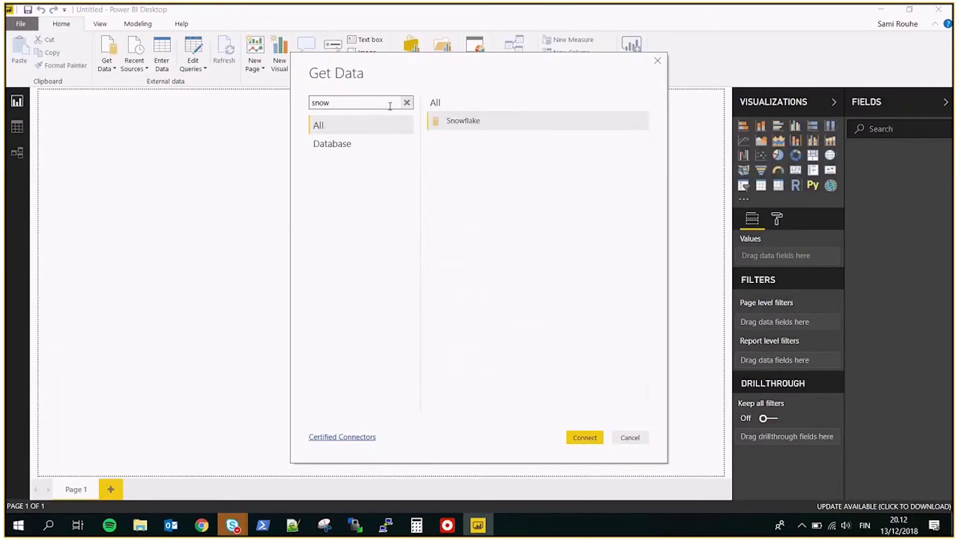
pyautogui.click(450, 122)
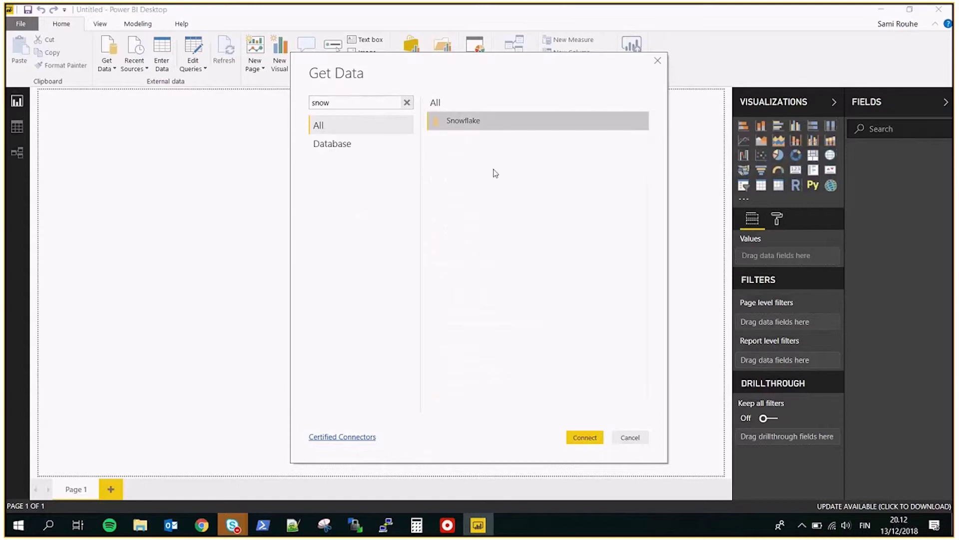
pyautogui.click(592, 439)
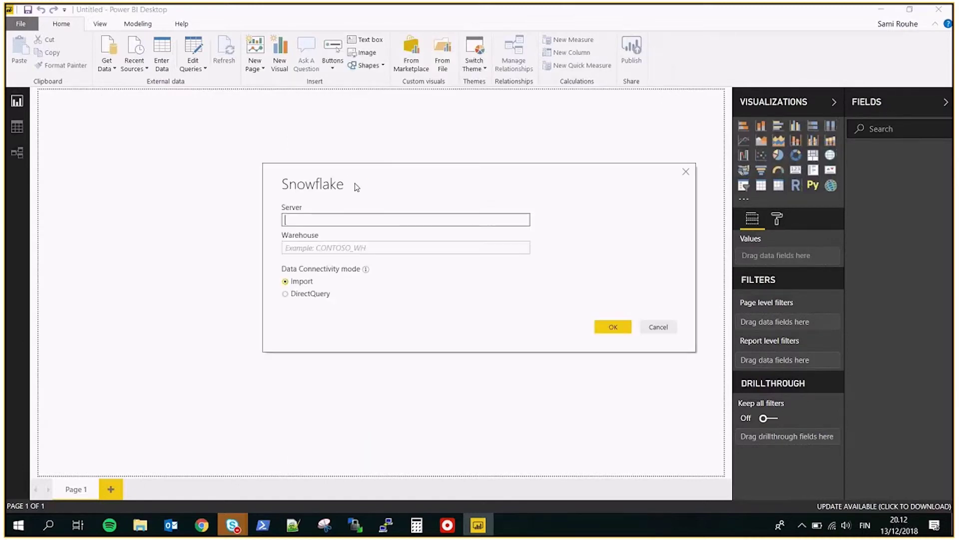
# Connect to server bigdatasolutions.eu-central-1.snowflakecomputing.com using warehouse sami_wh.
pyautogui.hotkey('ctrl', 'v')
pyautogui.press('Tab')
pyautogui.write('sami_wh')
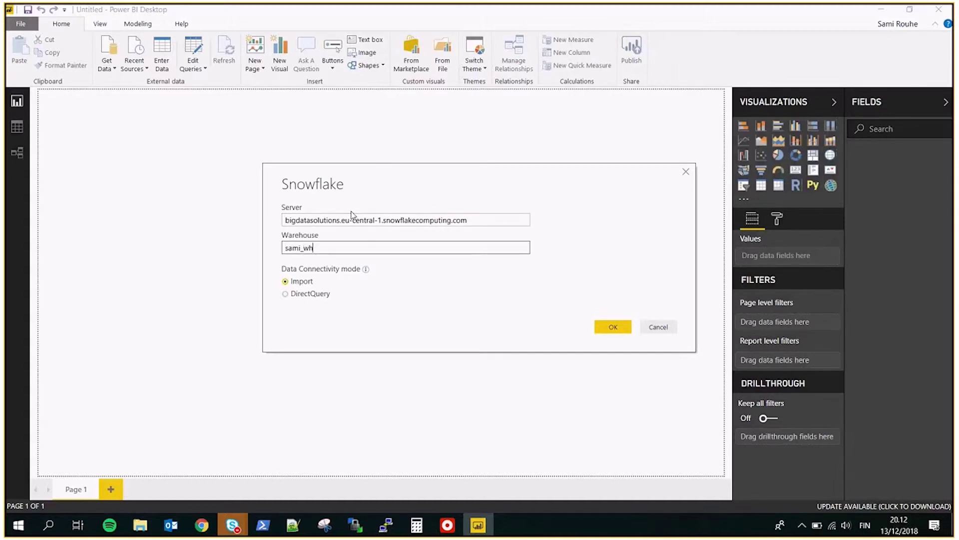
pyautogui.click(614, 325)
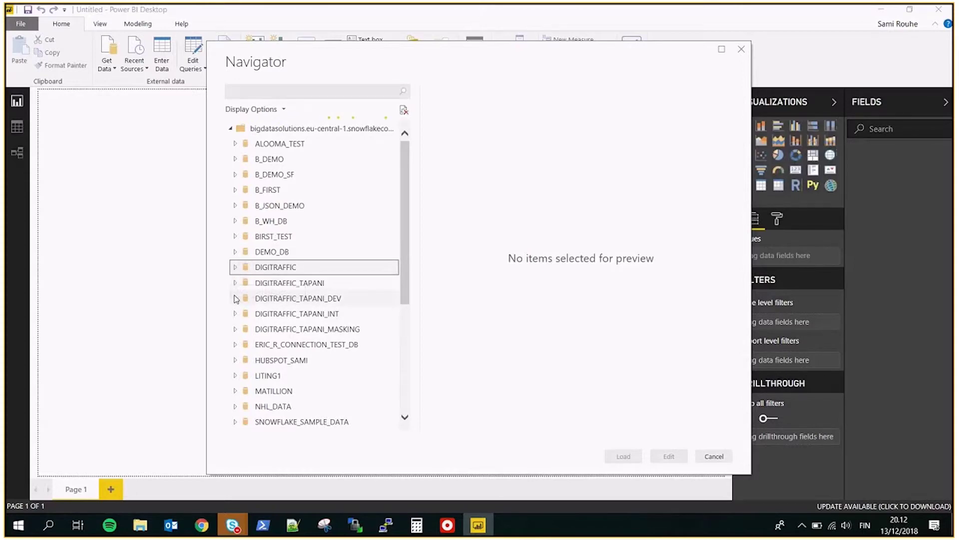
# Load the GPS view from the PUBLIC schema of the DIGITRAFFIC database.
pyautogui.click(240, 284)
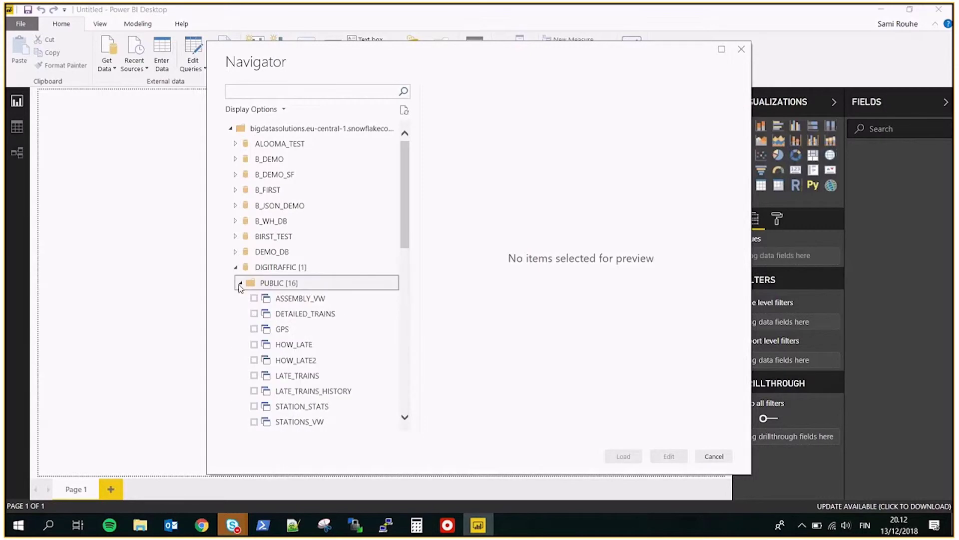
pyautogui.click(280, 331)
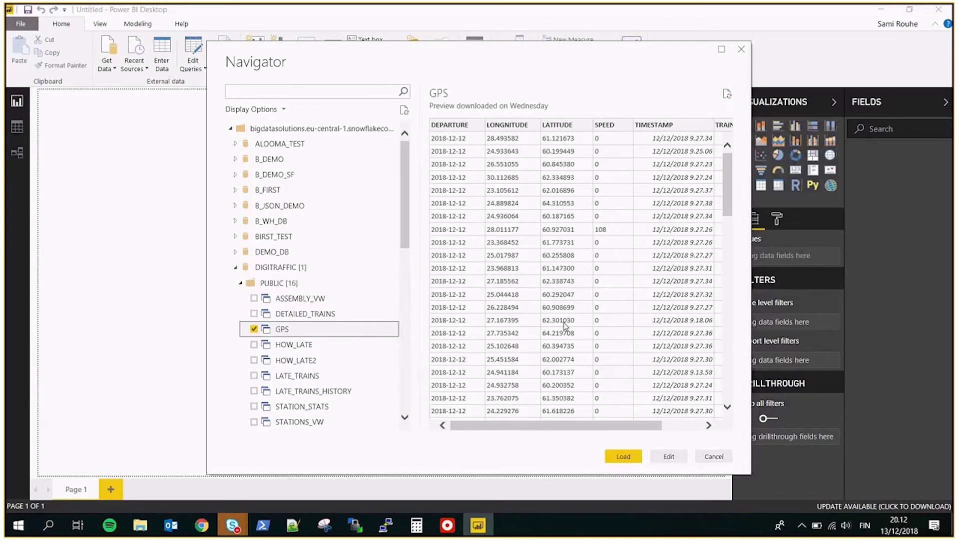
pyautogui.click(624, 456)
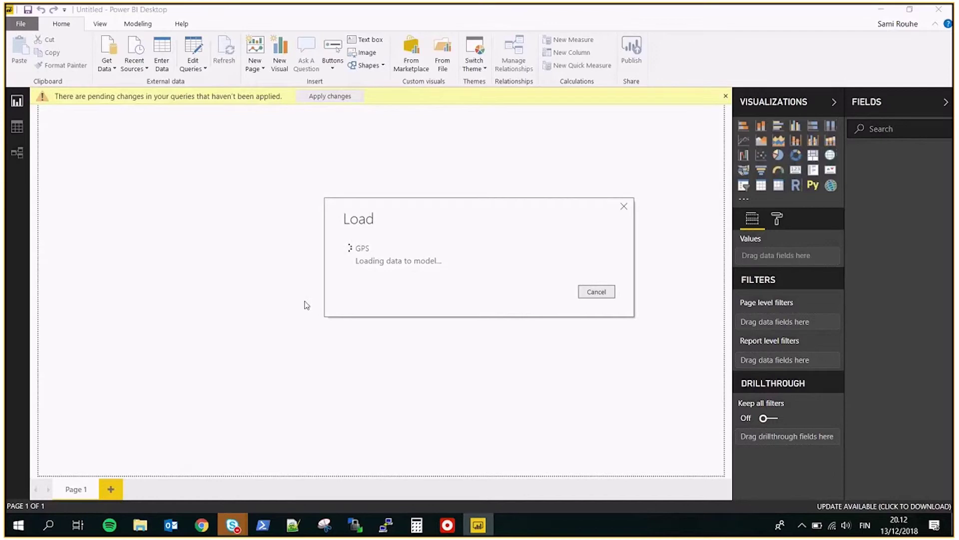
# Switch to the Snowflake console in Chrome, view the available ODBC Driver downloads and close the dialog.
pyautogui.click(201, 526)
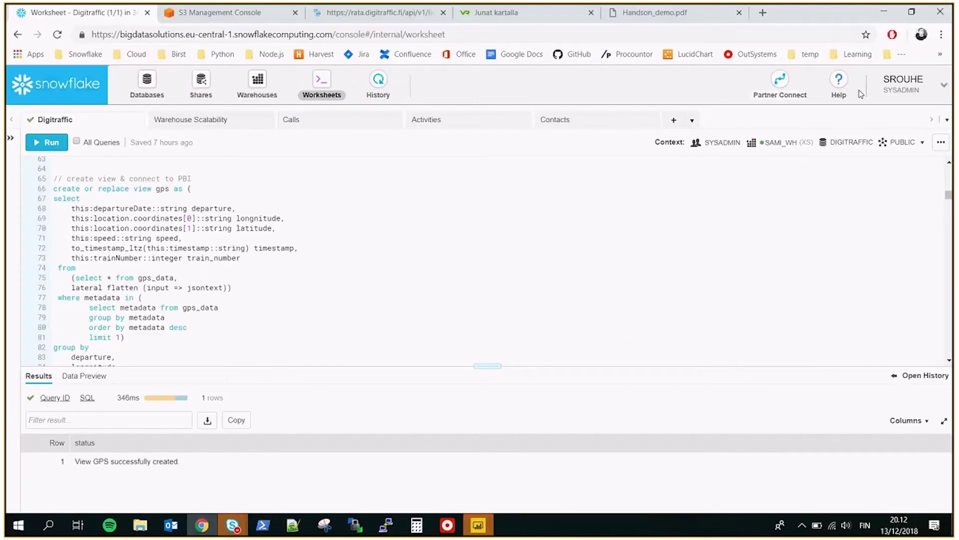
pyautogui.click(841, 94)
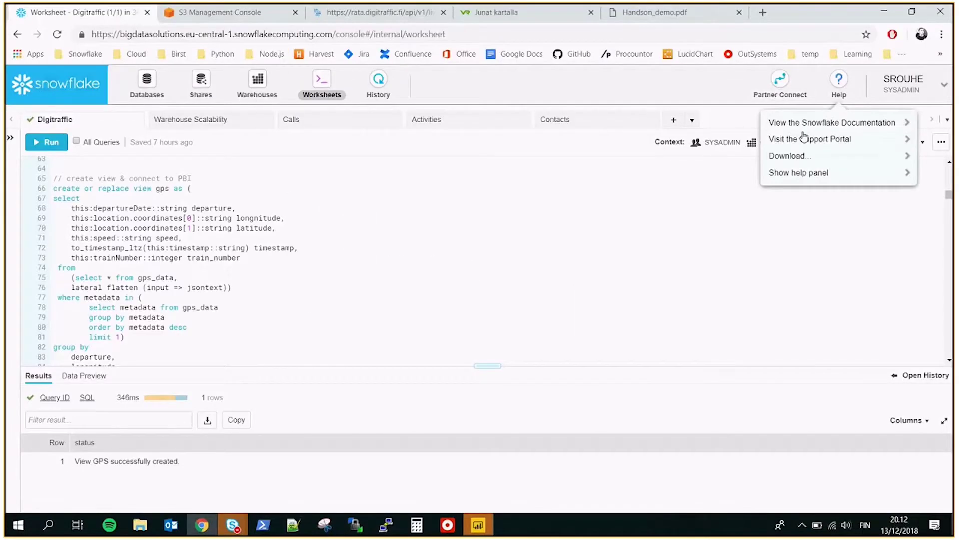
pyautogui.click(801, 158)
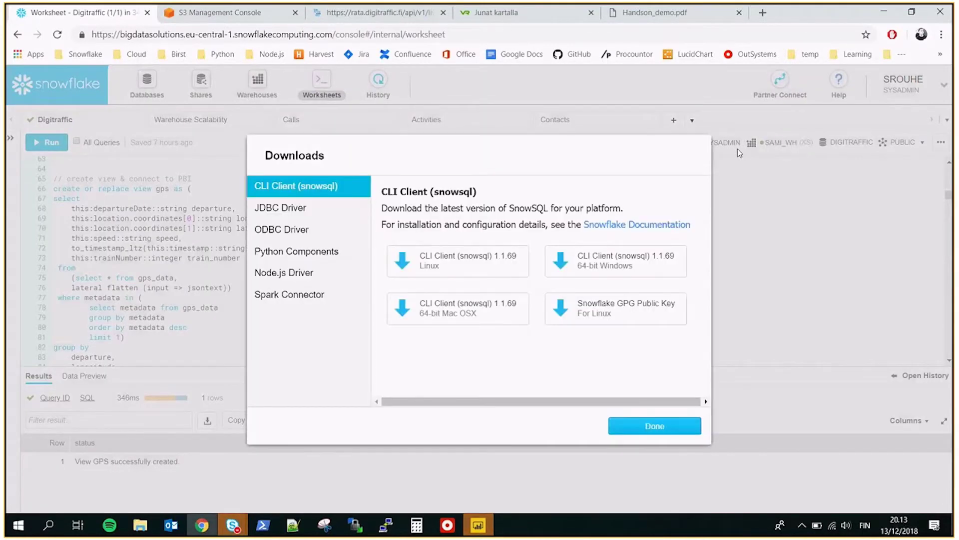
pyautogui.click(301, 231)
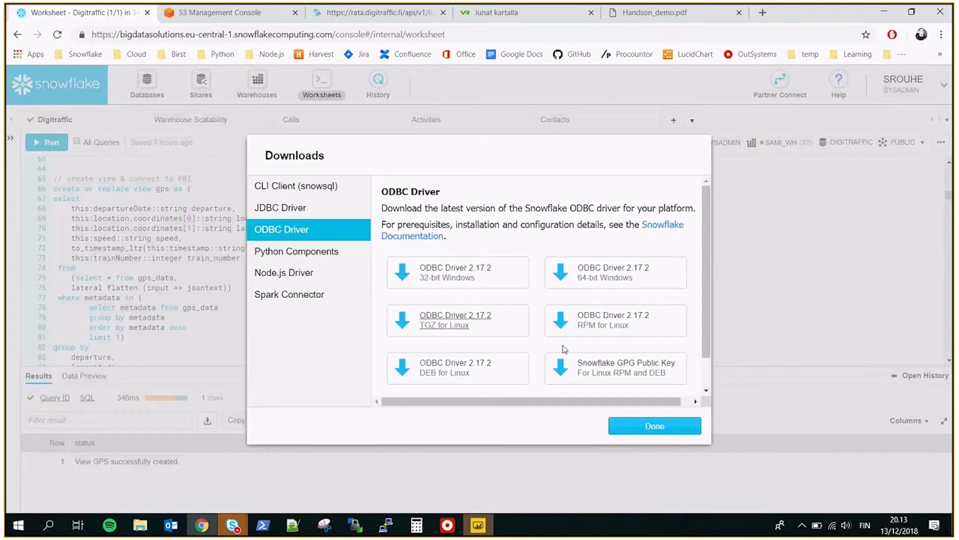
pyautogui.click(660, 427)
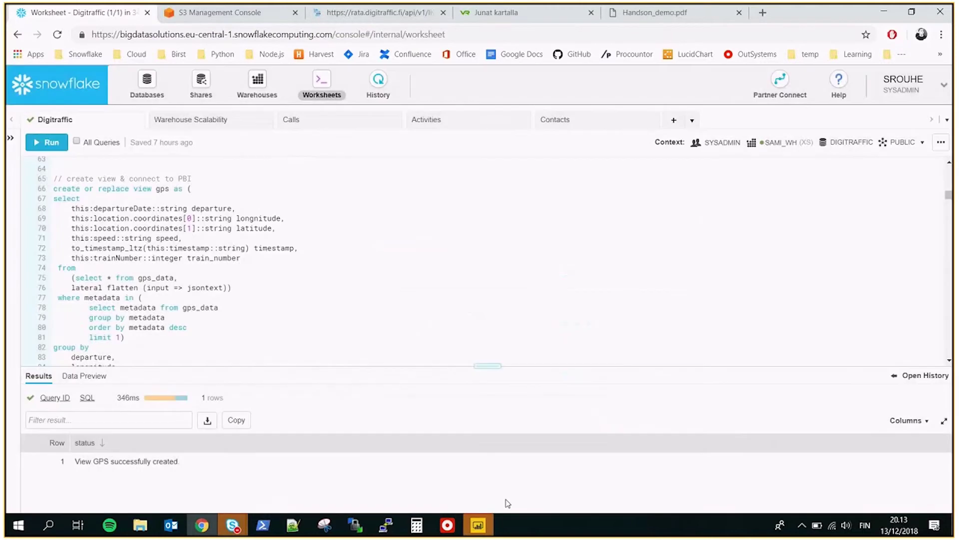
# Return to Power BI Desktop and add an enlarged ArcGIS map using the LATITUDE and LONGNITUDE fields as coordinates.
pyautogui.click(481, 526)
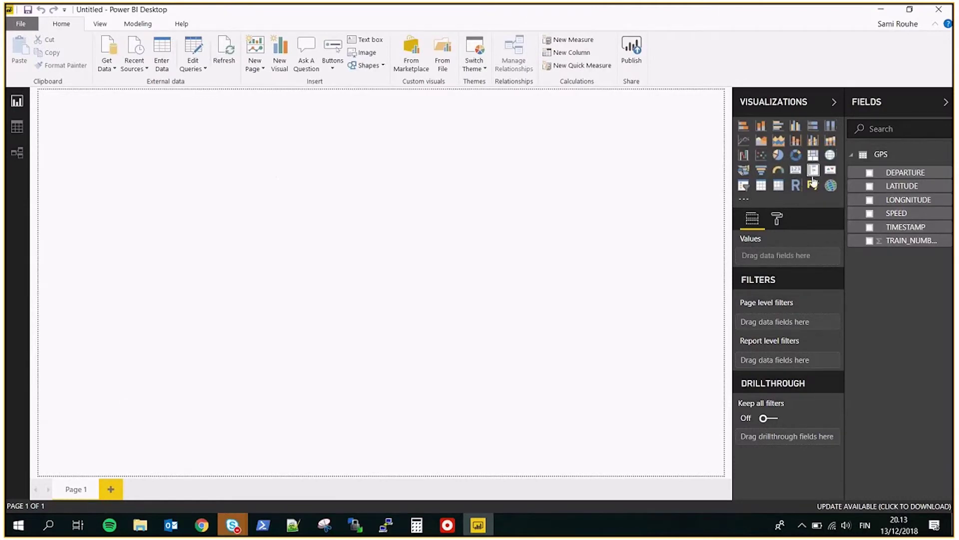
pyautogui.click(830, 185)
pyautogui.moveTo(191, 238); pyautogui.dragTo(440, 475)
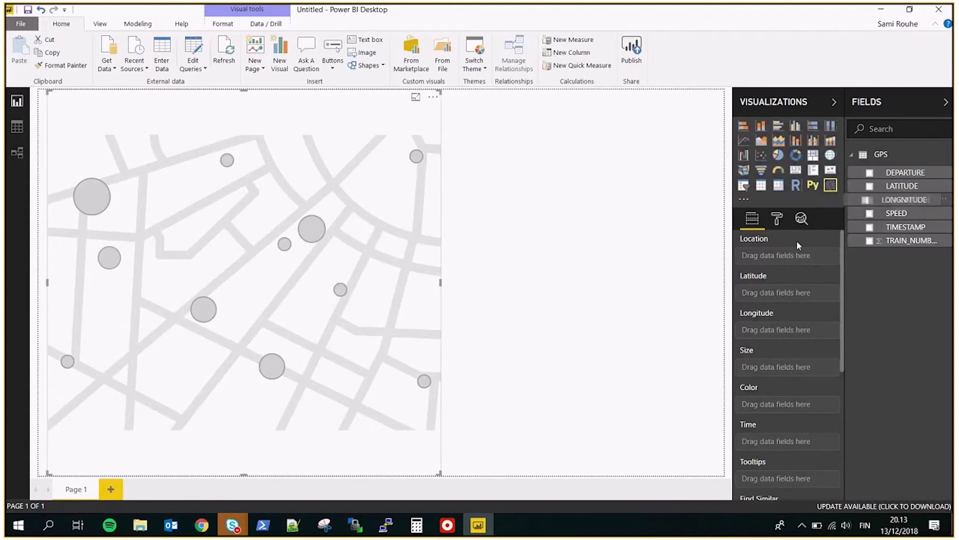
pyautogui.click(869, 200)
pyautogui.moveTo(900, 186); pyautogui.dragTo(794, 293)
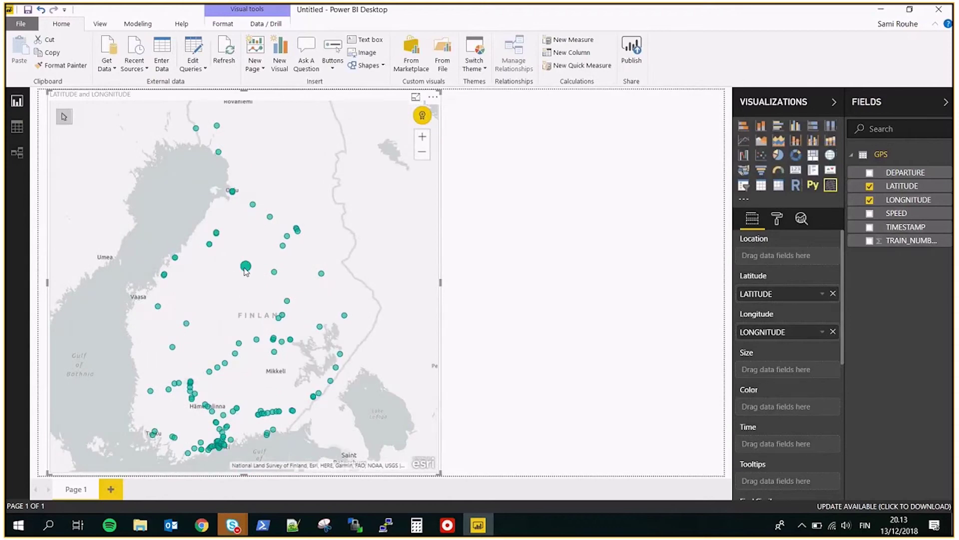
# Add TRAIN_NUMBER to the map's tooltips and inspect the tooltip of a train point in eastern Finland.
pyautogui.moveTo(246, 267)
pyautogui.moveTo(779, 294); pyautogui.dragTo(801, 483)
pyautogui.moveTo(321, 274)
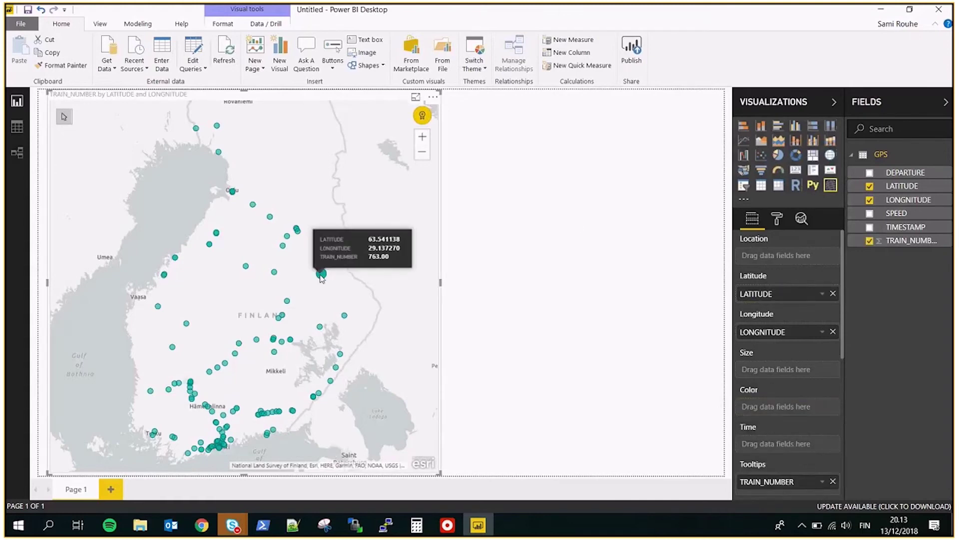
# Color the map's train points by the SPEED field.
pyautogui.moveTo(898, 214); pyautogui.dragTo(875, 265)
pyautogui.scroll(-2, 844, 302)
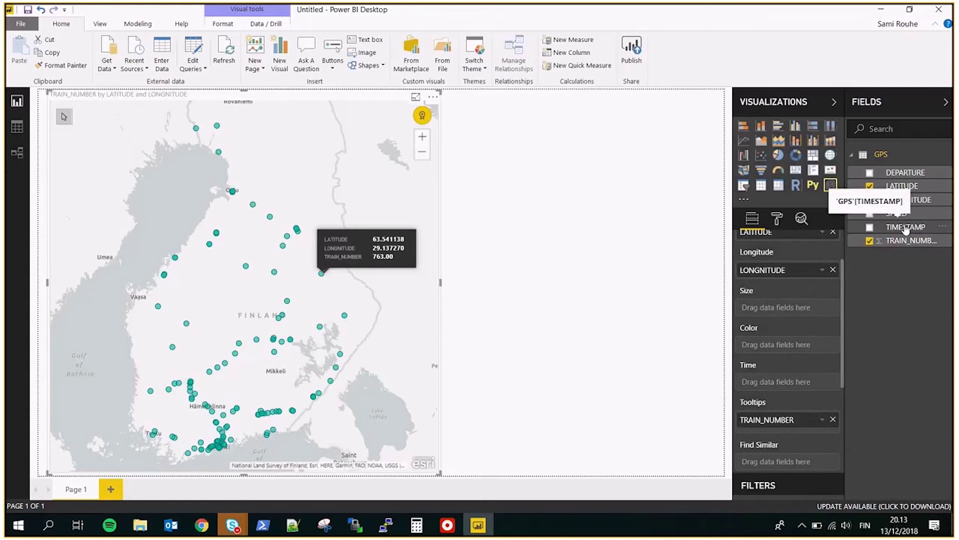
pyautogui.moveTo(897, 213); pyautogui.dragTo(790, 344)
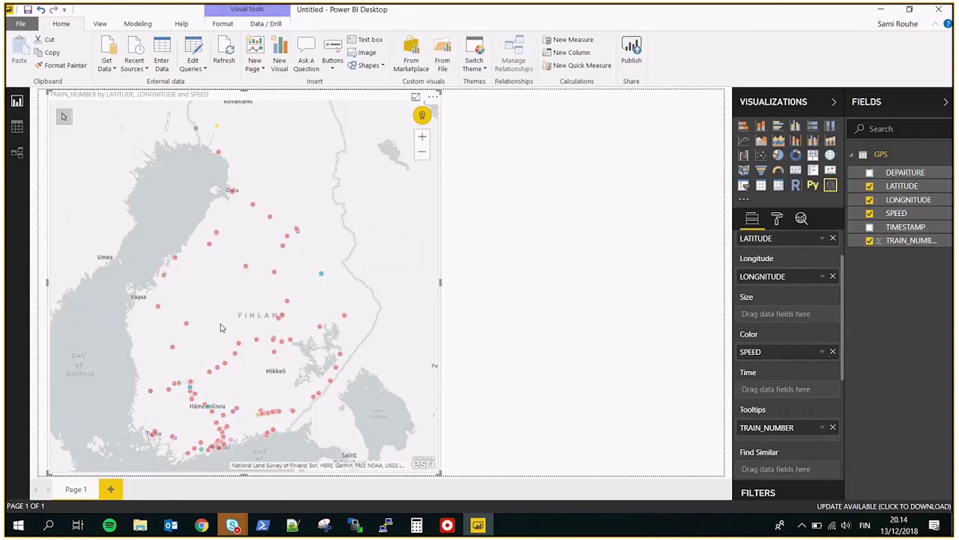